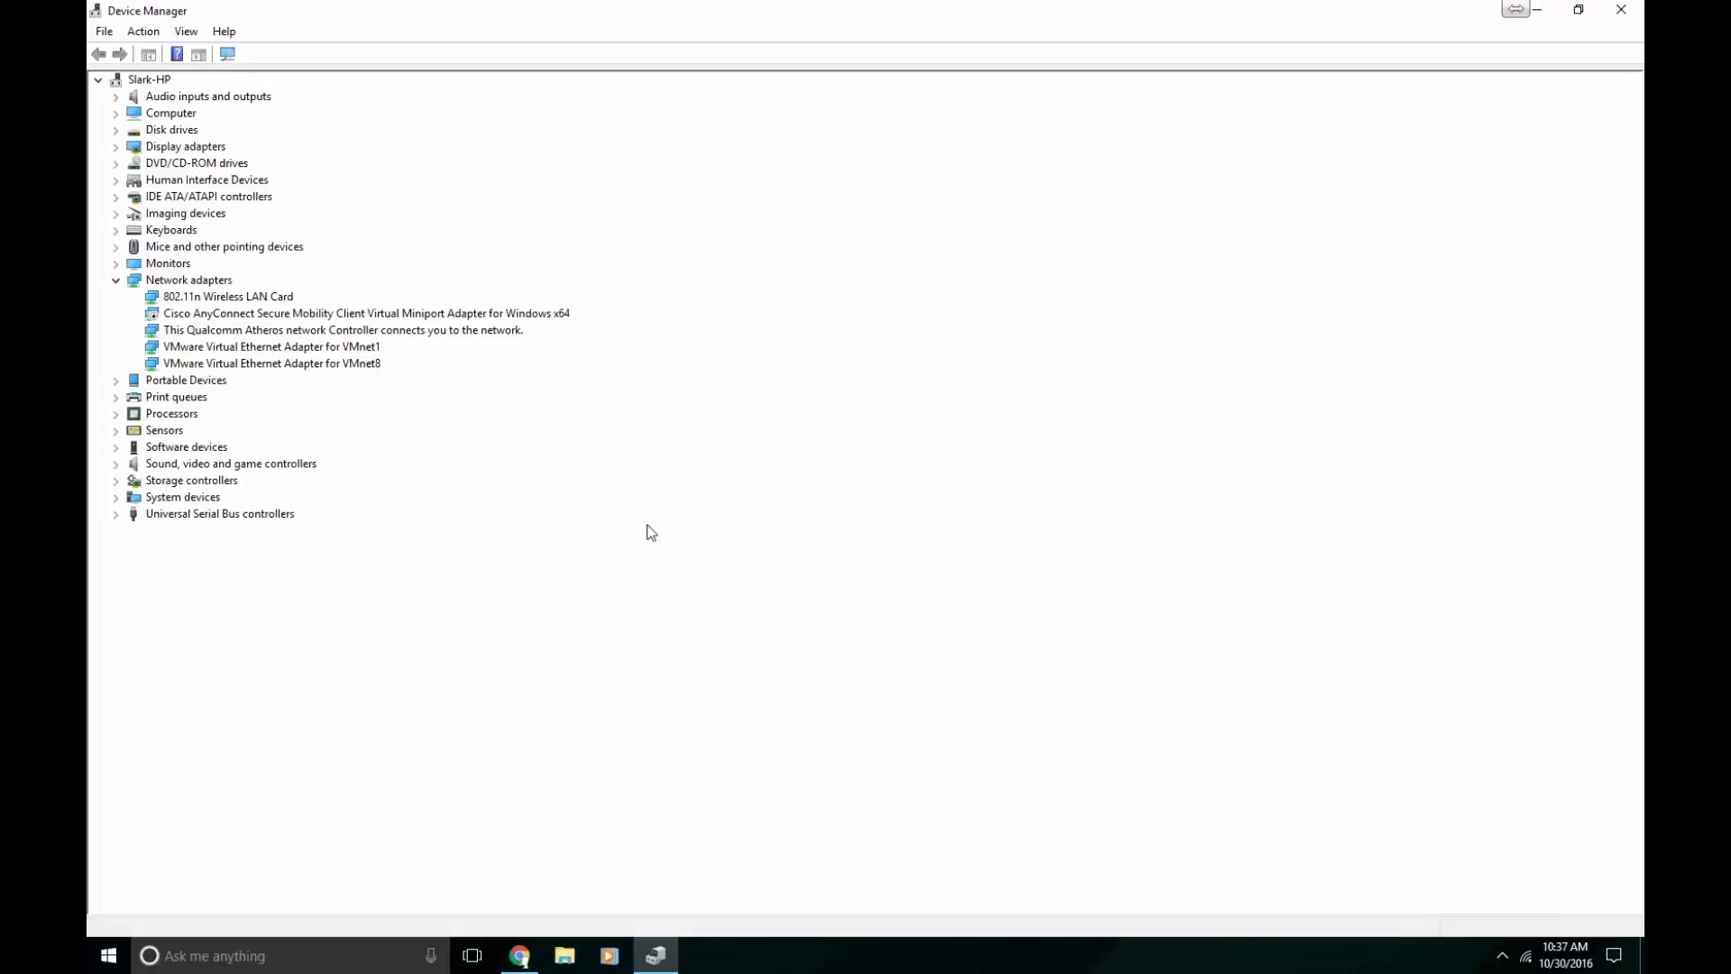
- Expand Sound, video and game controllers and select the IDT High Definition Audio CODEC
click(204, 463)
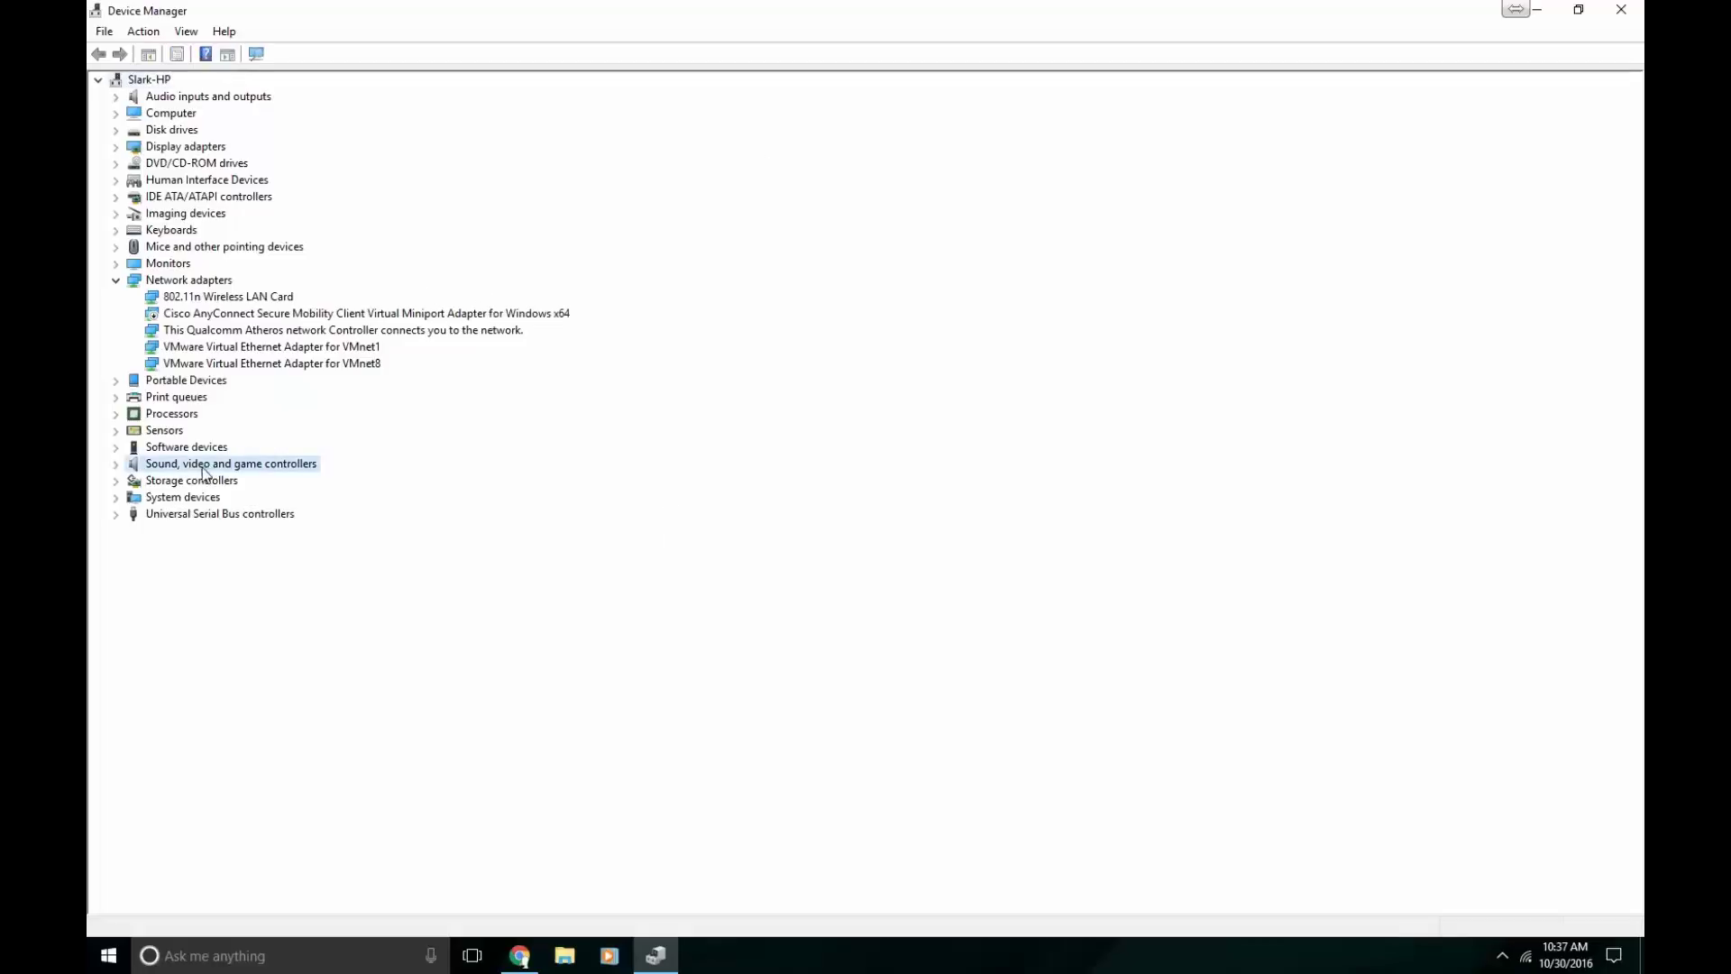
click(117, 464)
click(239, 484)
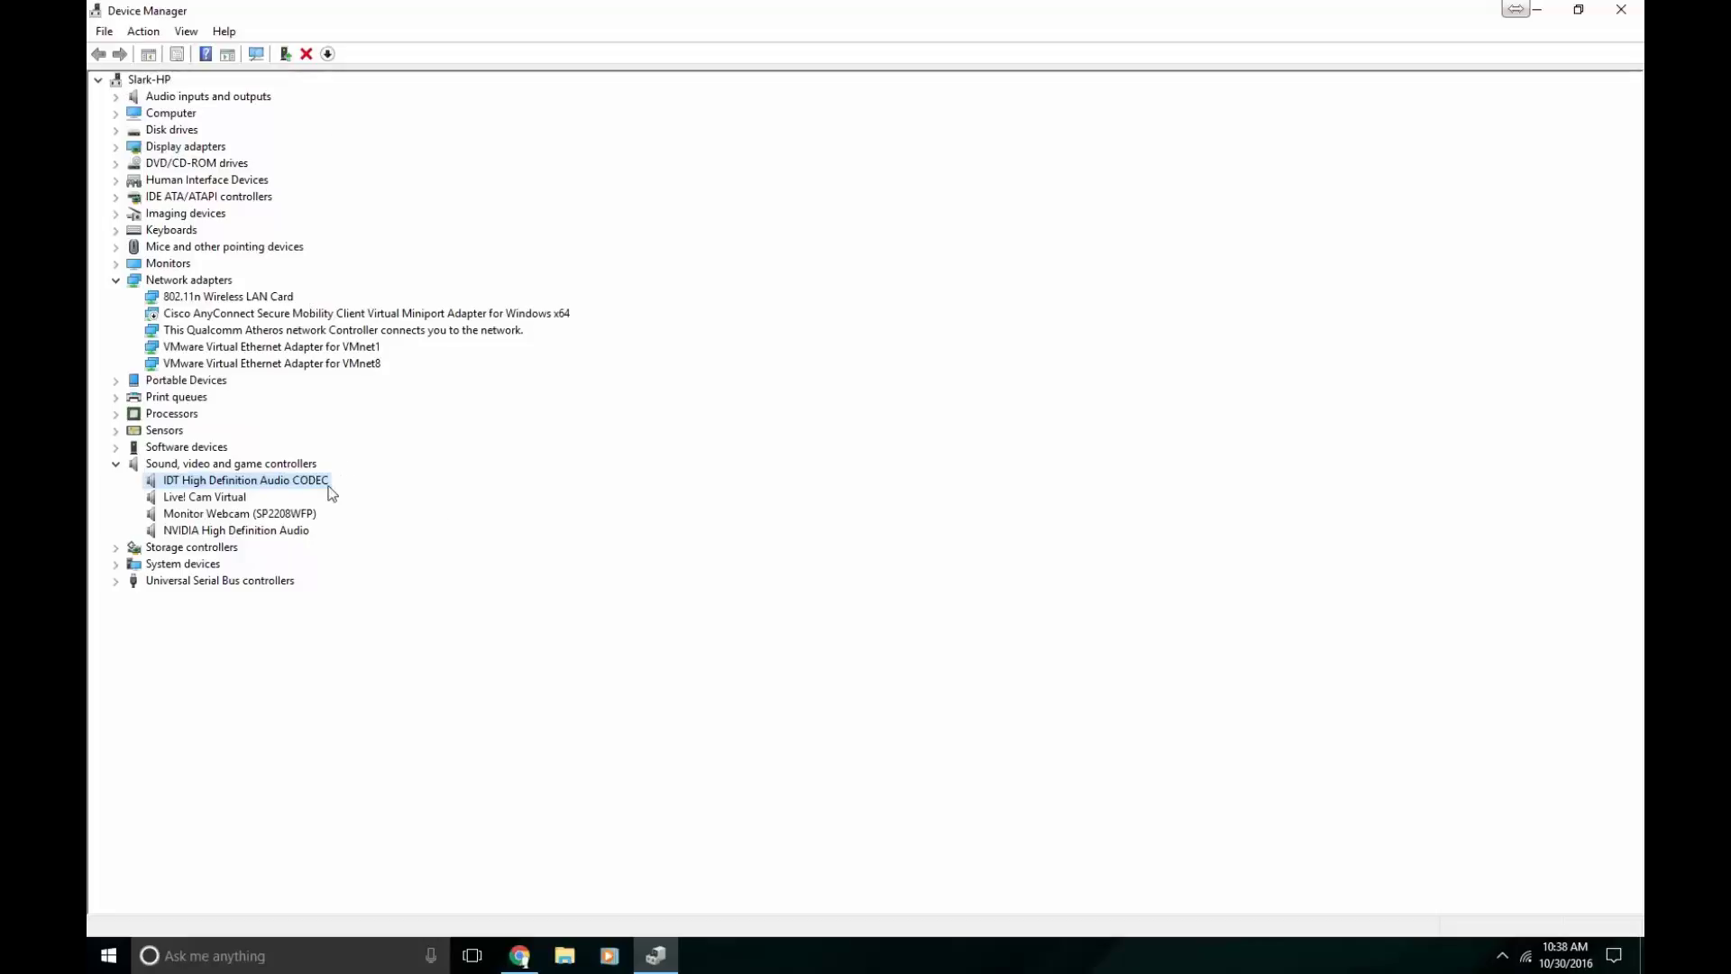
- Expand Imaging devices and open the Monitor Webcam's Properties window
click(115, 215)
click(269, 231)
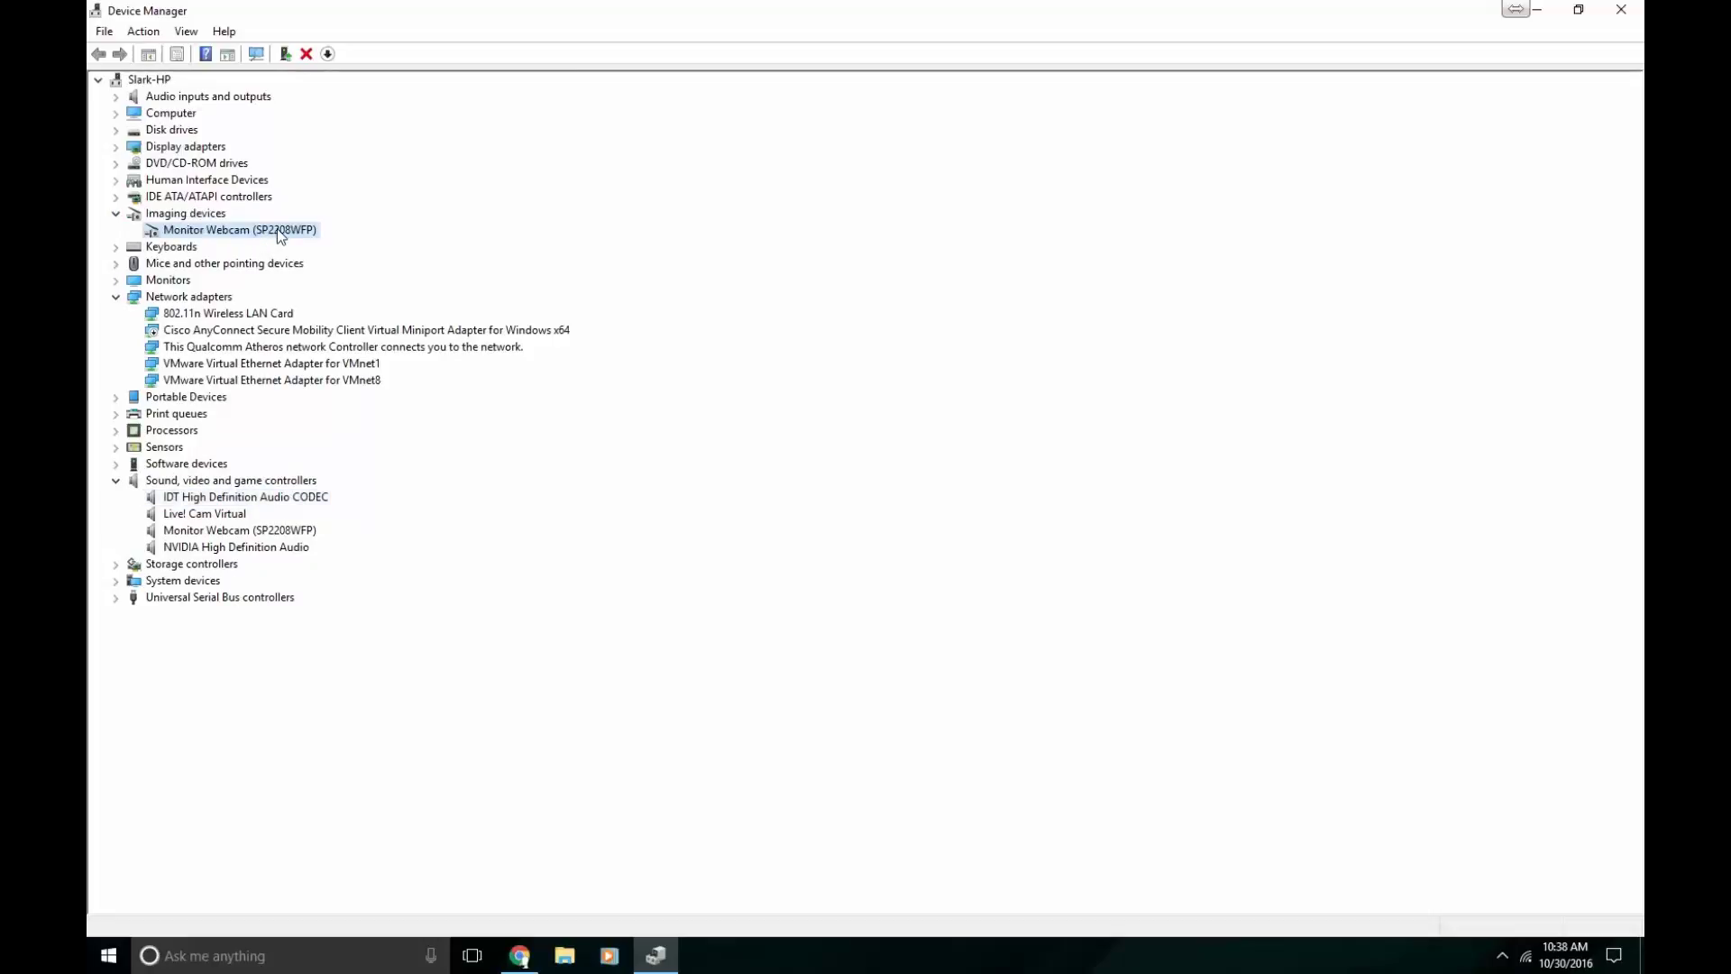
right_click(280, 232)
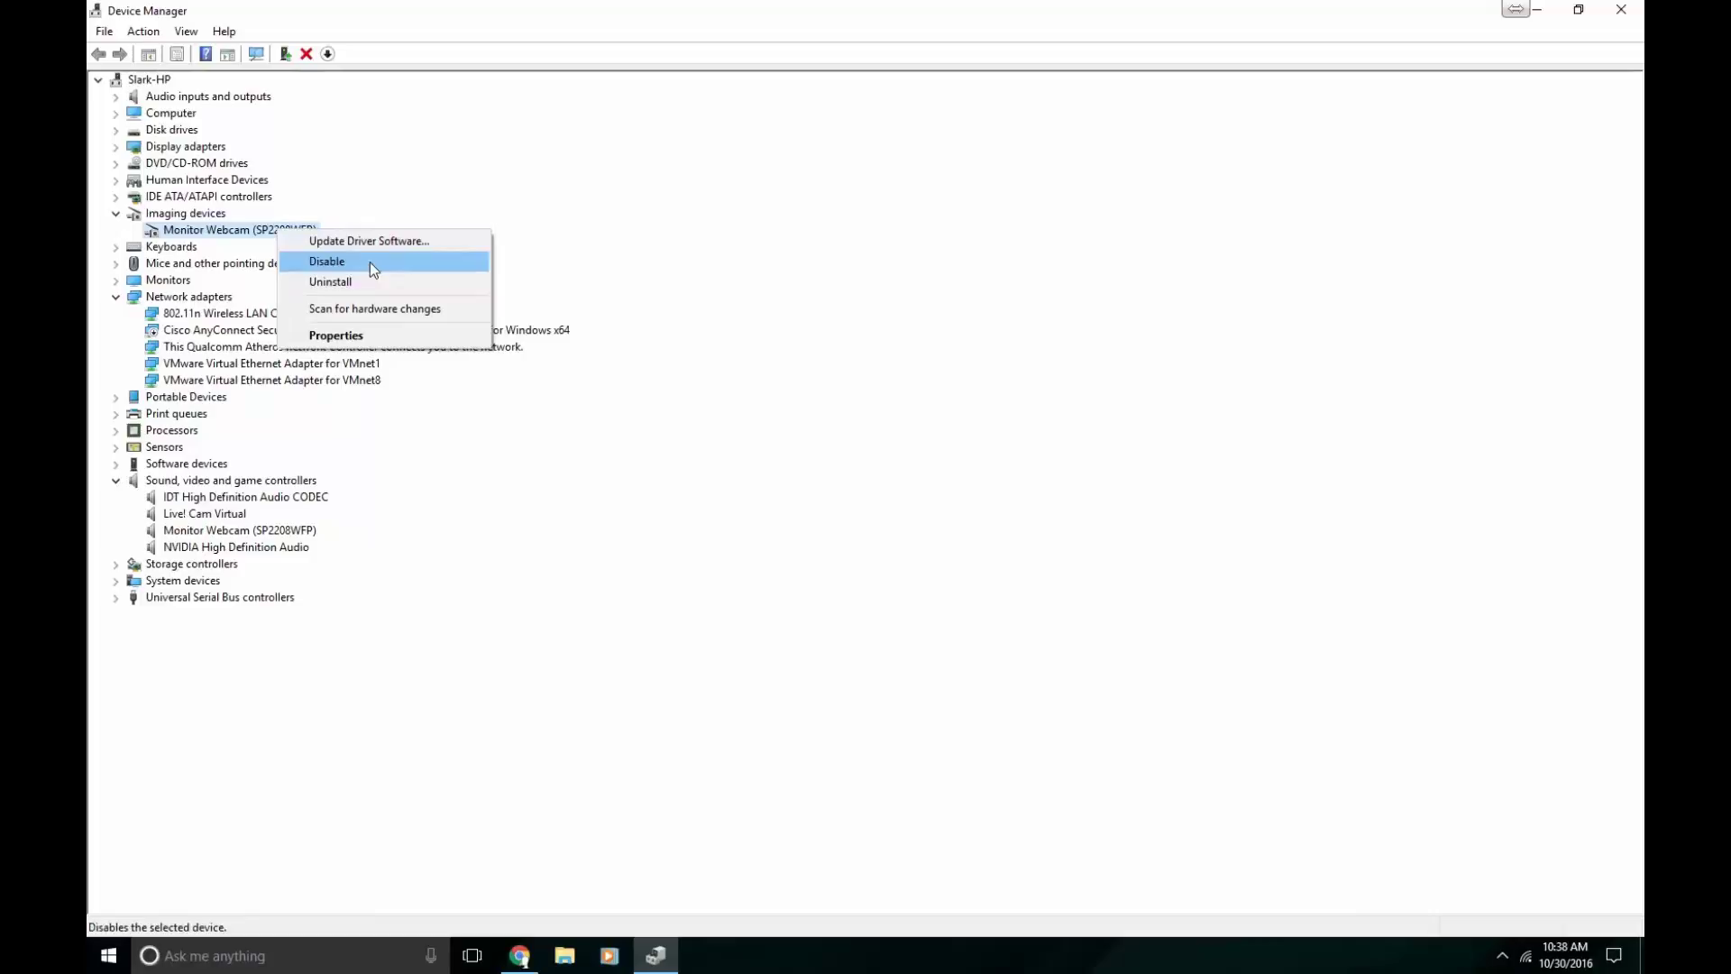
click(347, 336)
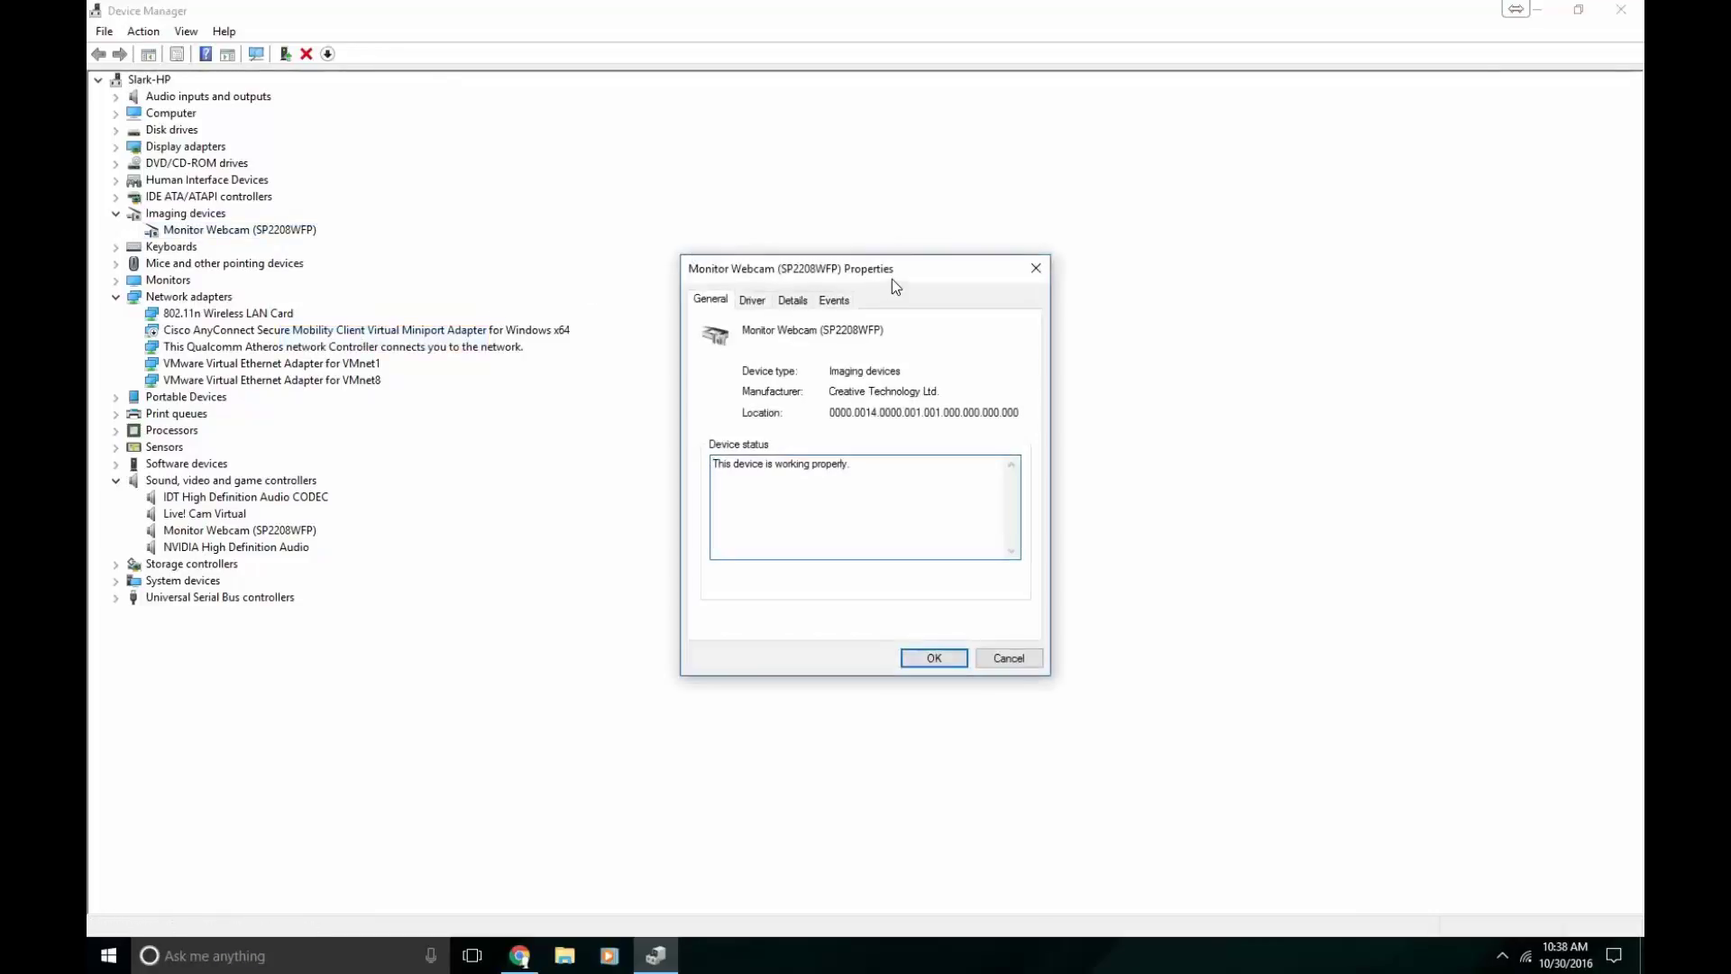
drag(893, 282, 850, 211)
- Search automatically for a newer webcam driver, confirm the best one is installed, and close Properties
click(709, 231)
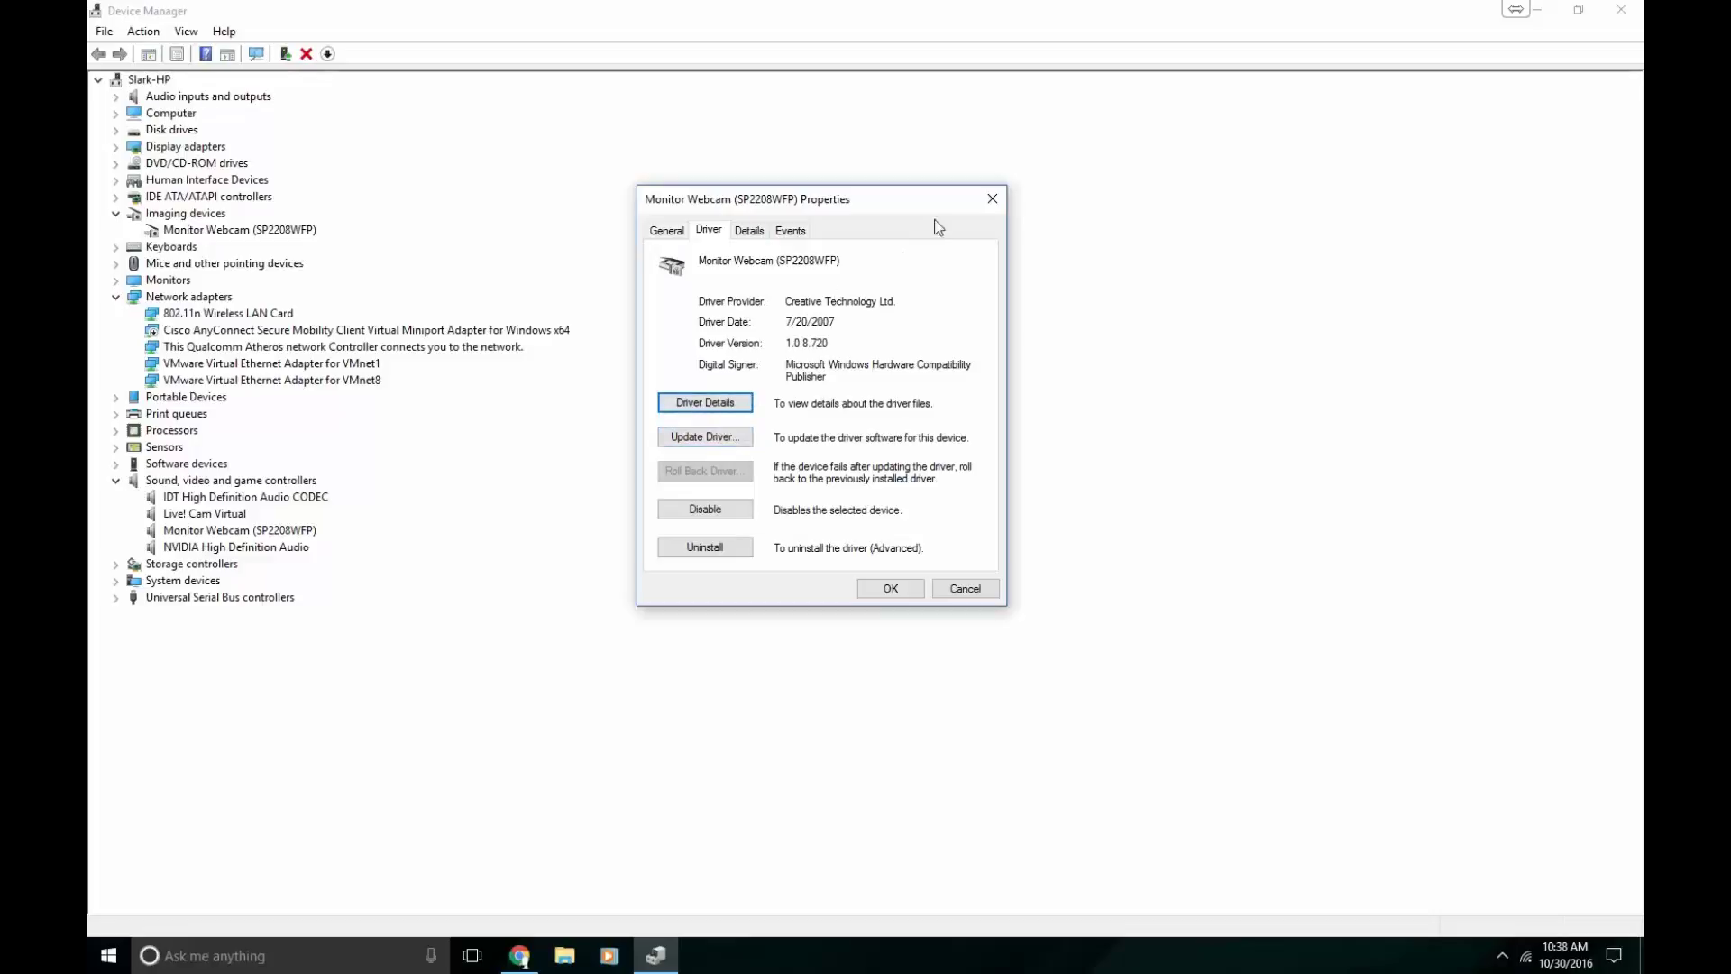
click(753, 231)
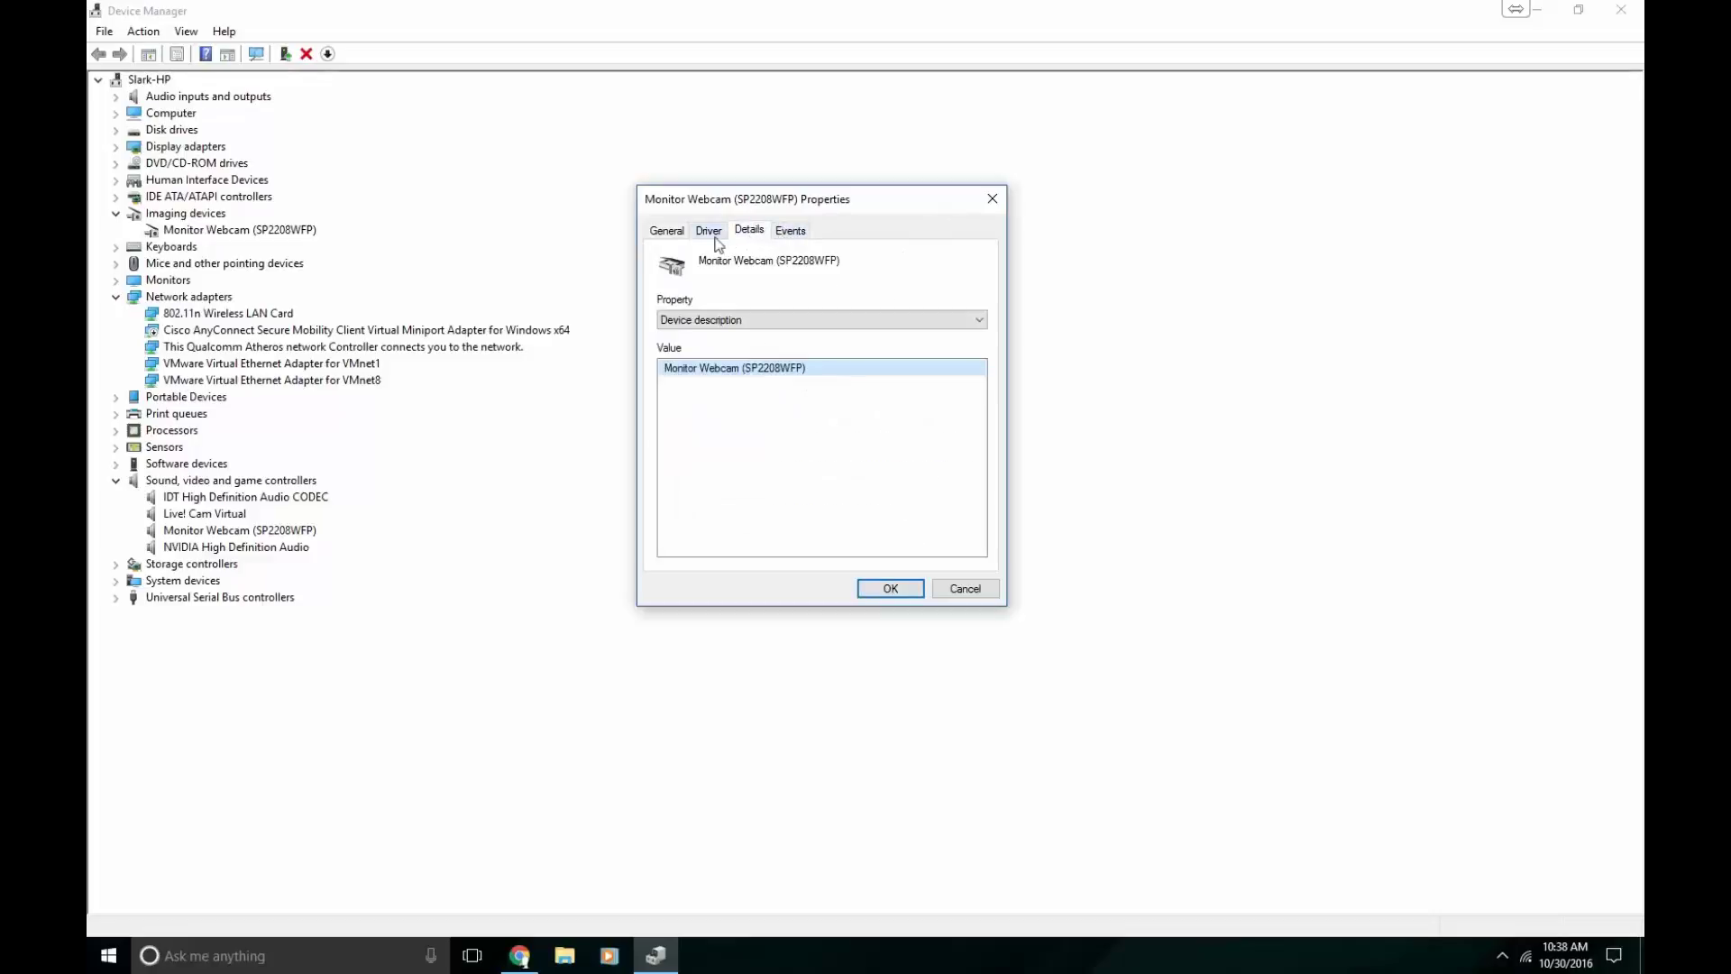
click(710, 231)
click(719, 433)
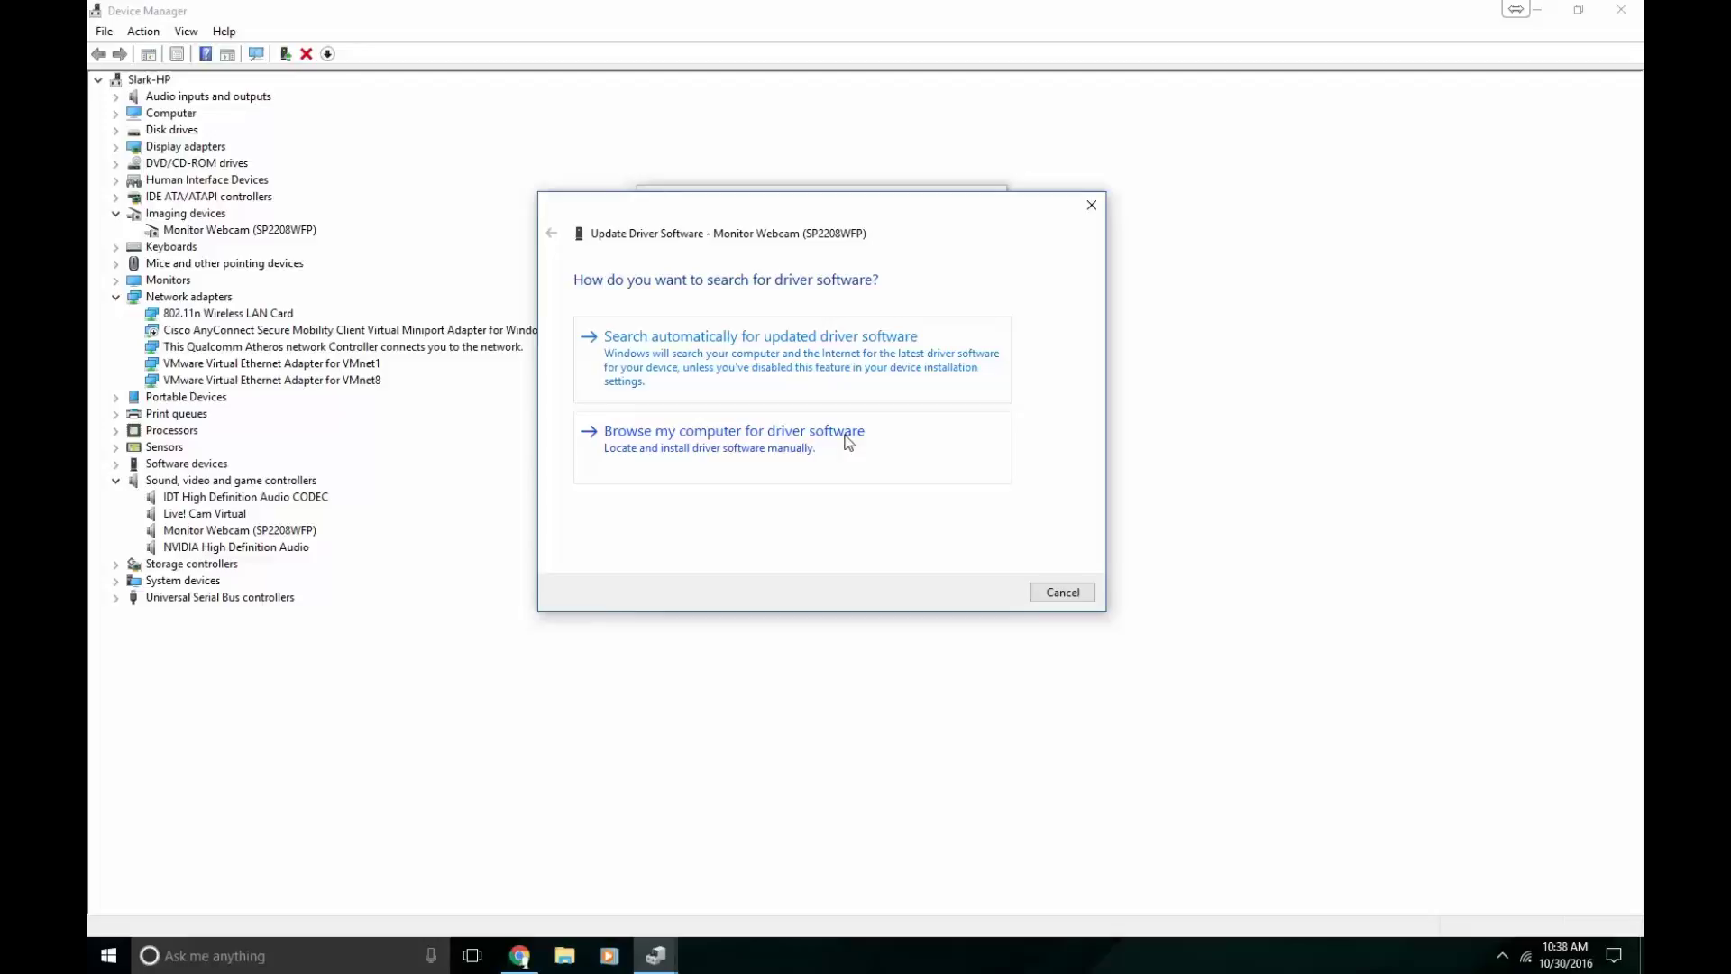
click(759, 369)
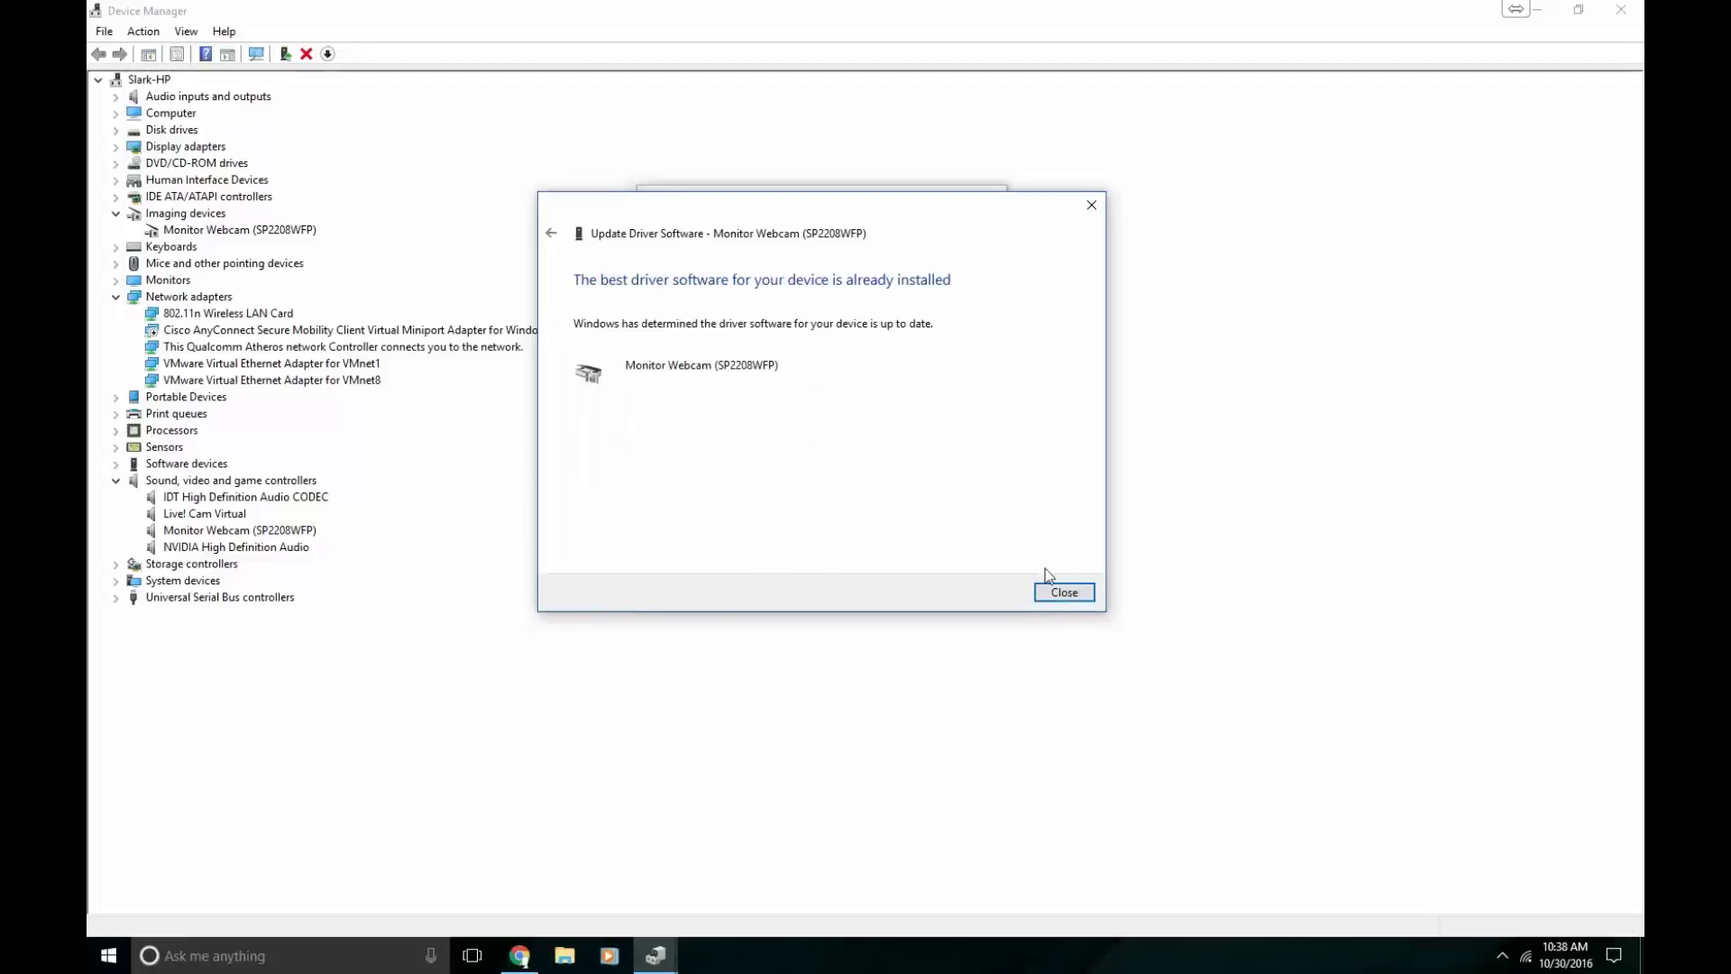
click(1047, 584)
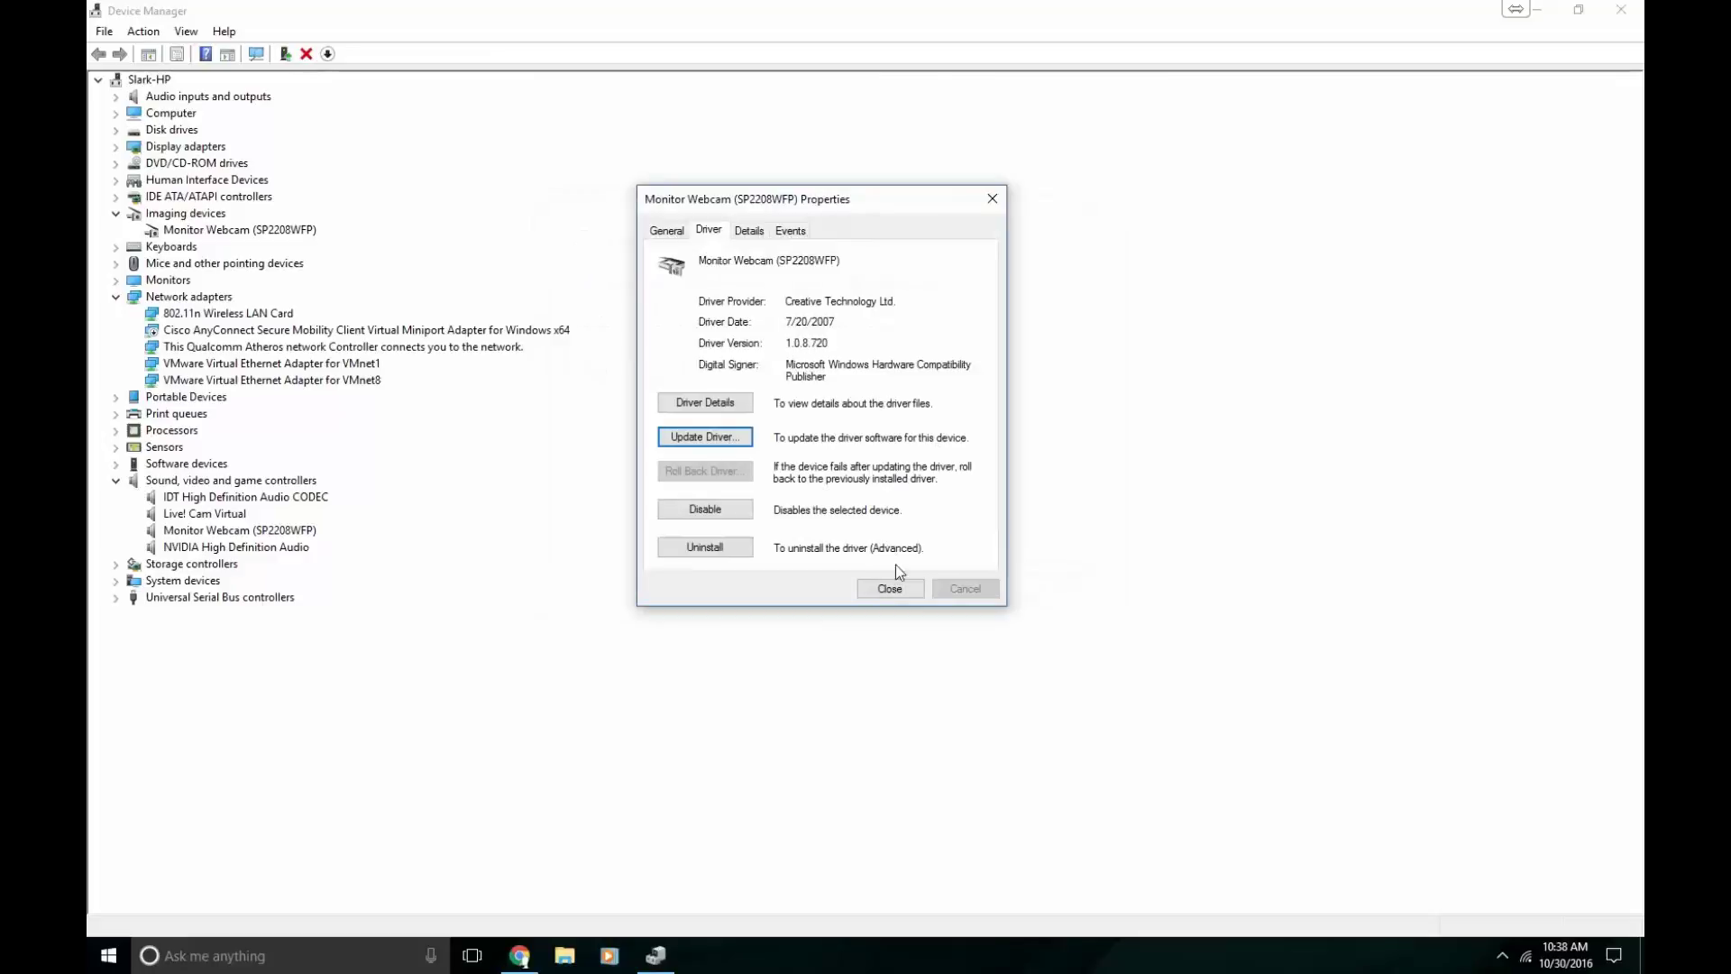
click(879, 579)
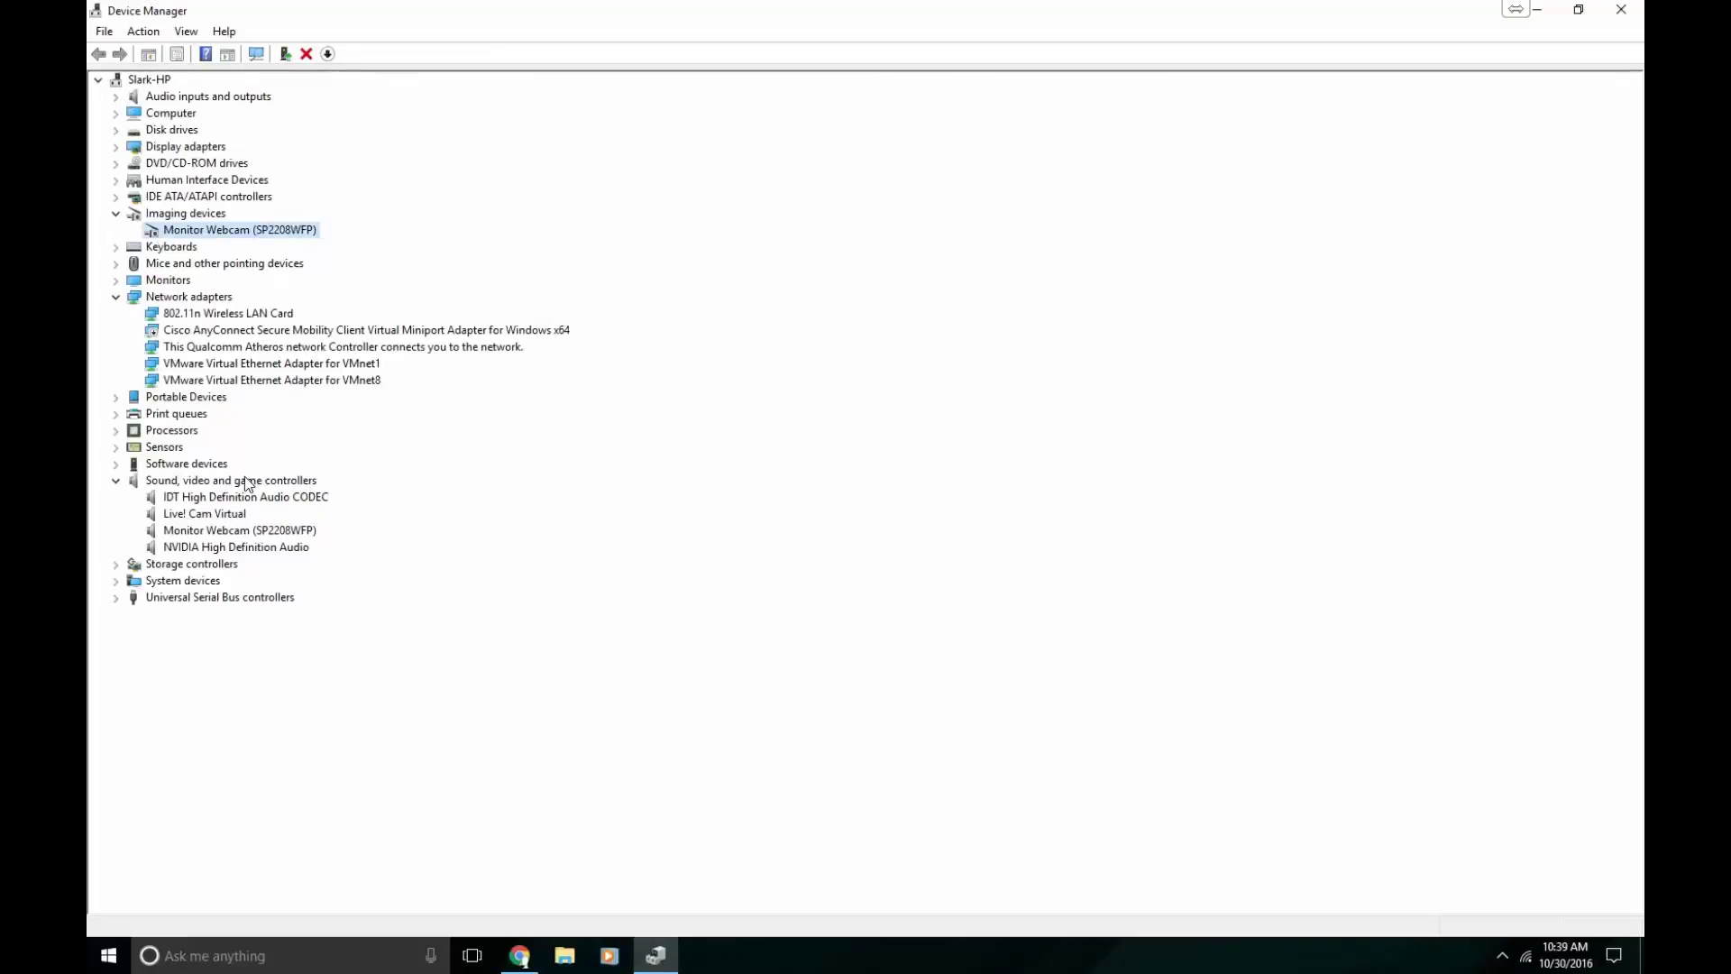
- Browse the IDT codec's compatible drivers and choose High Definition Audio Device from the list
click(217, 514)
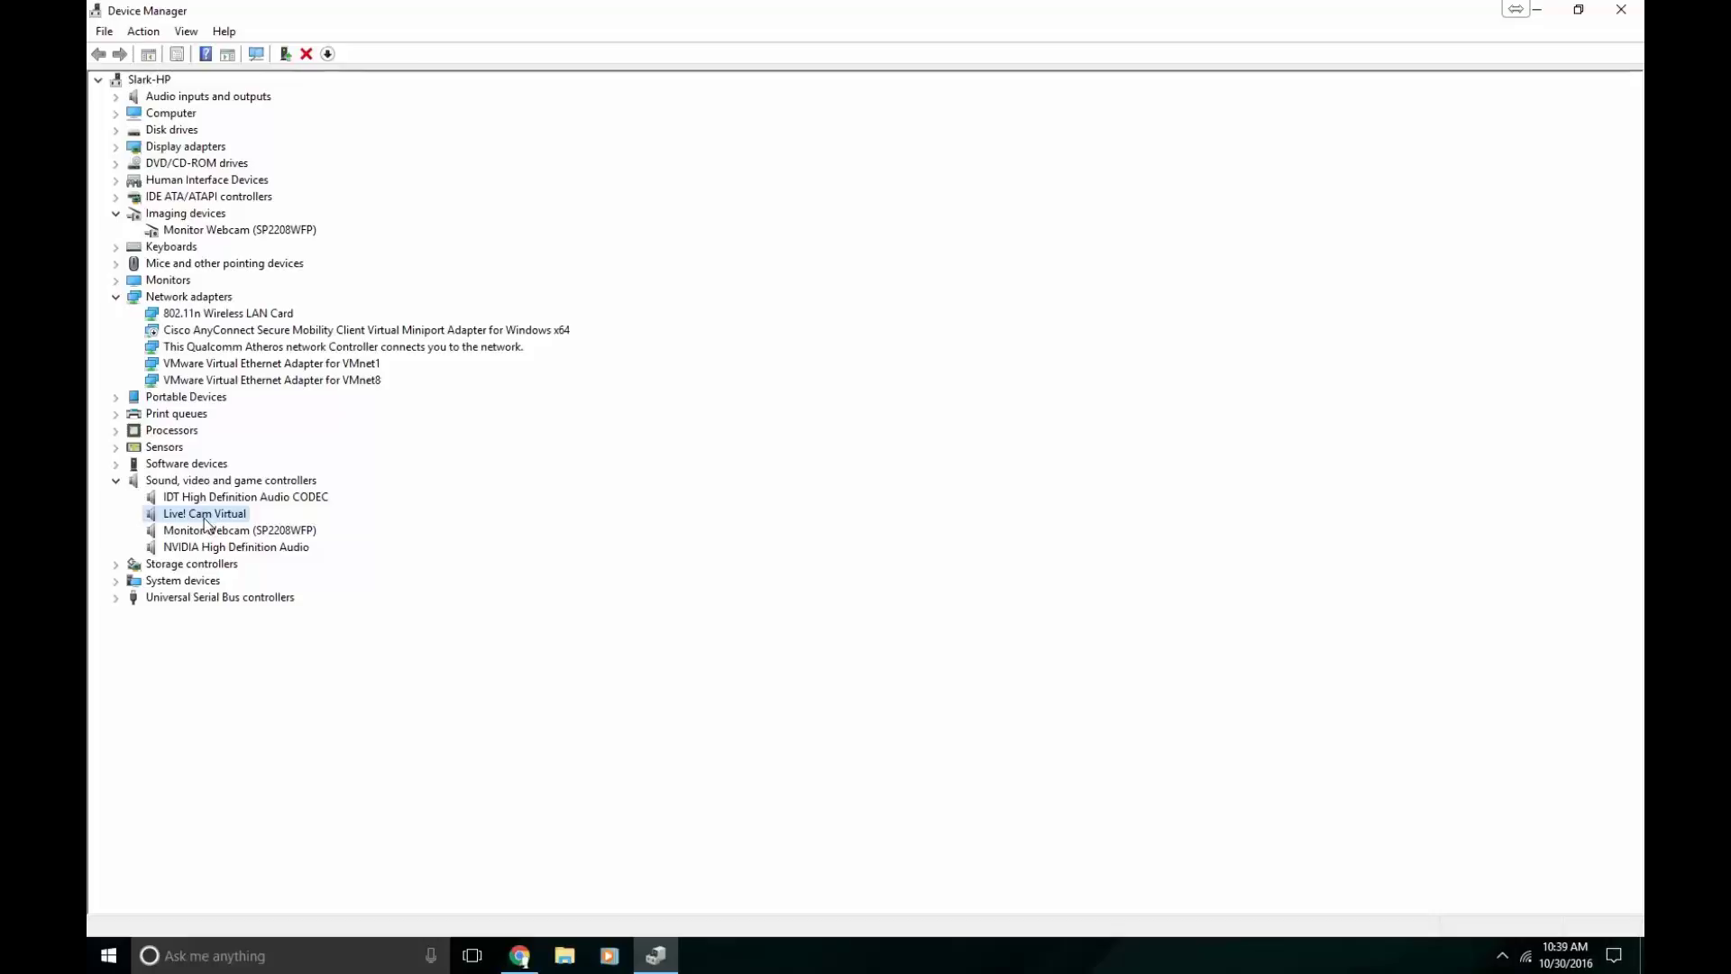
click(236, 499)
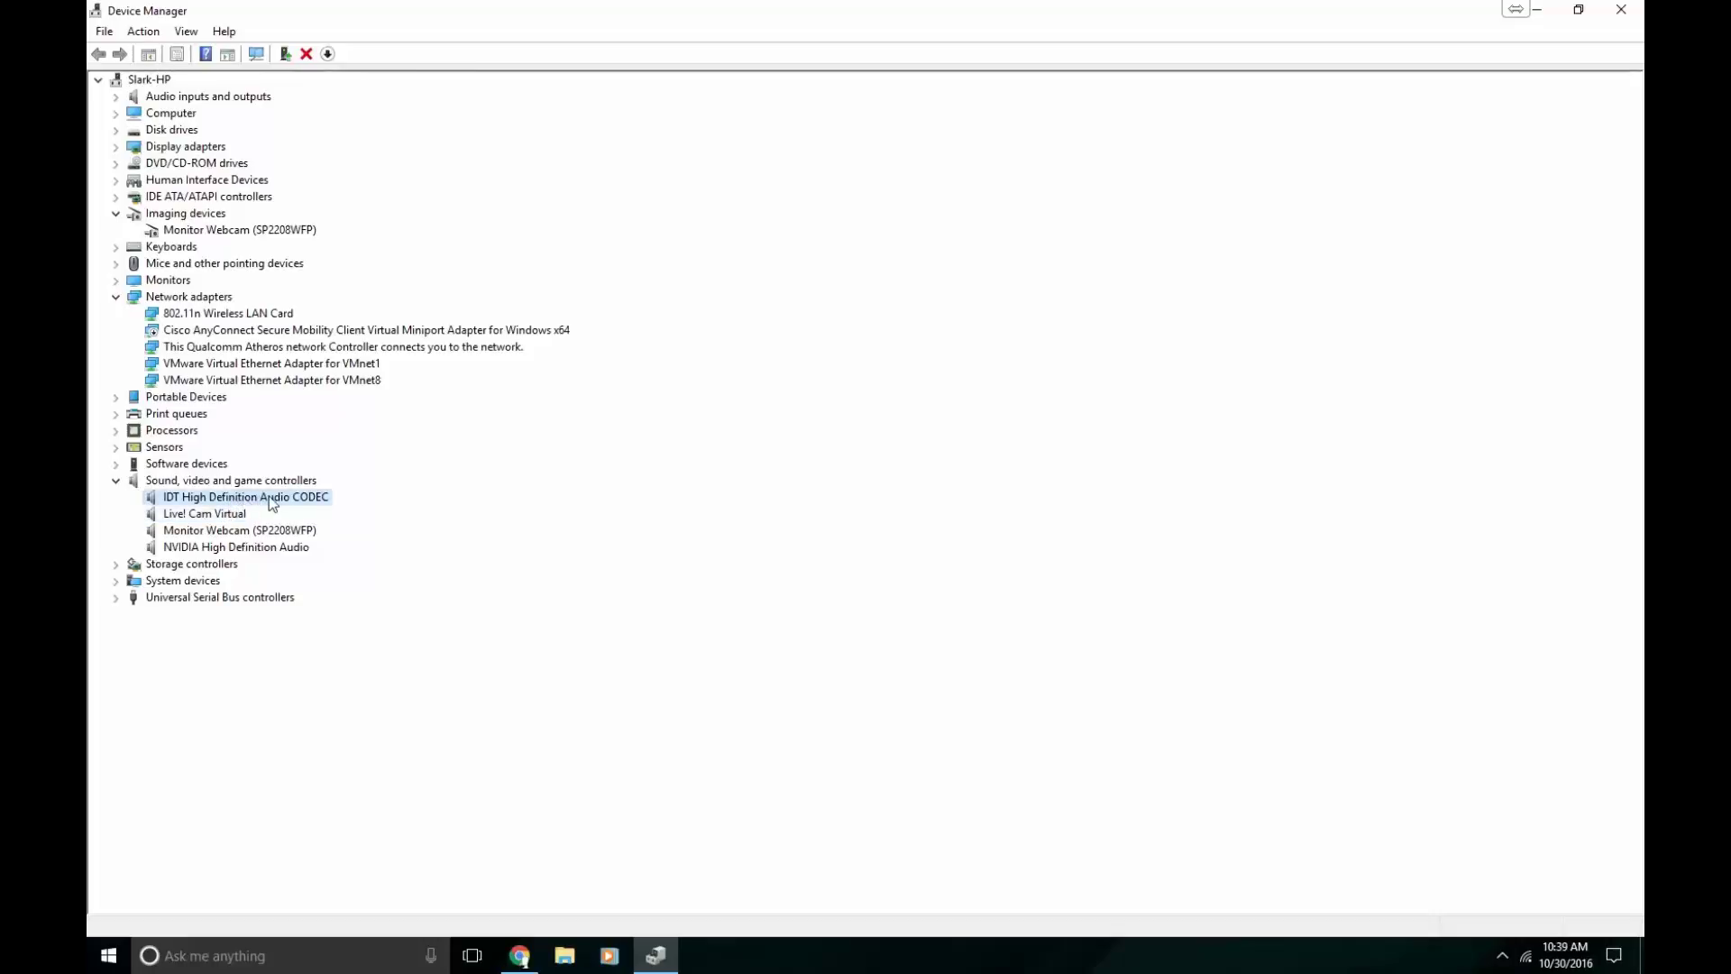
right_click(274, 502)
click(343, 511)
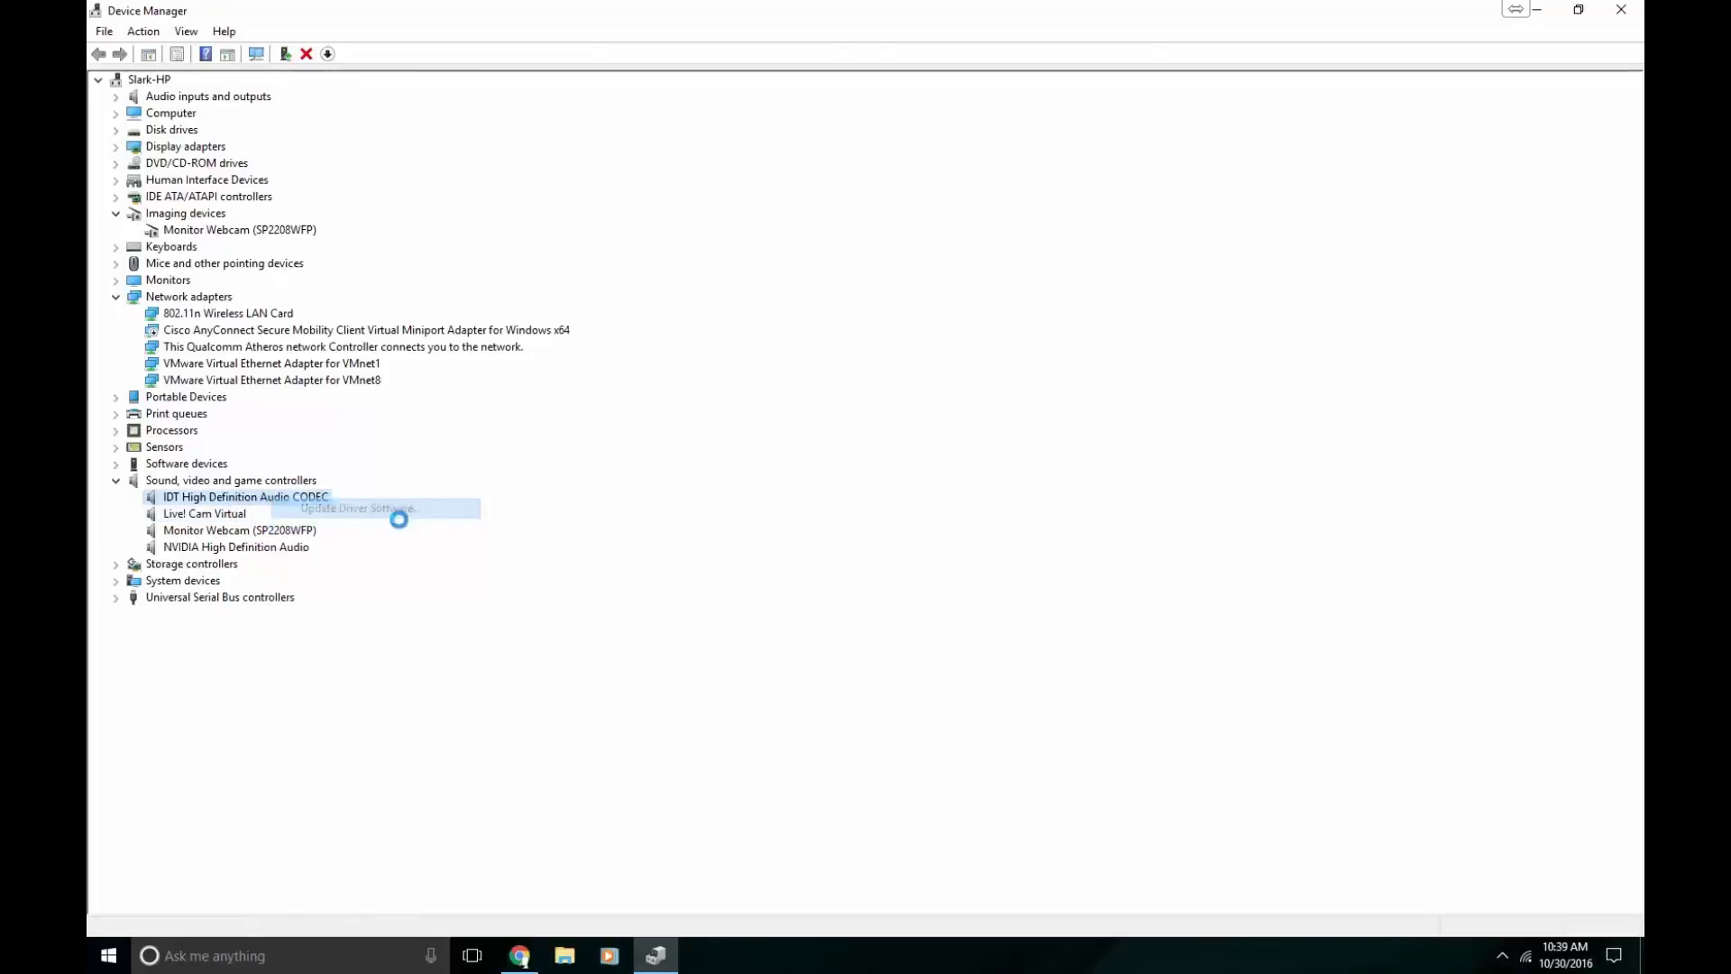
click(762, 532)
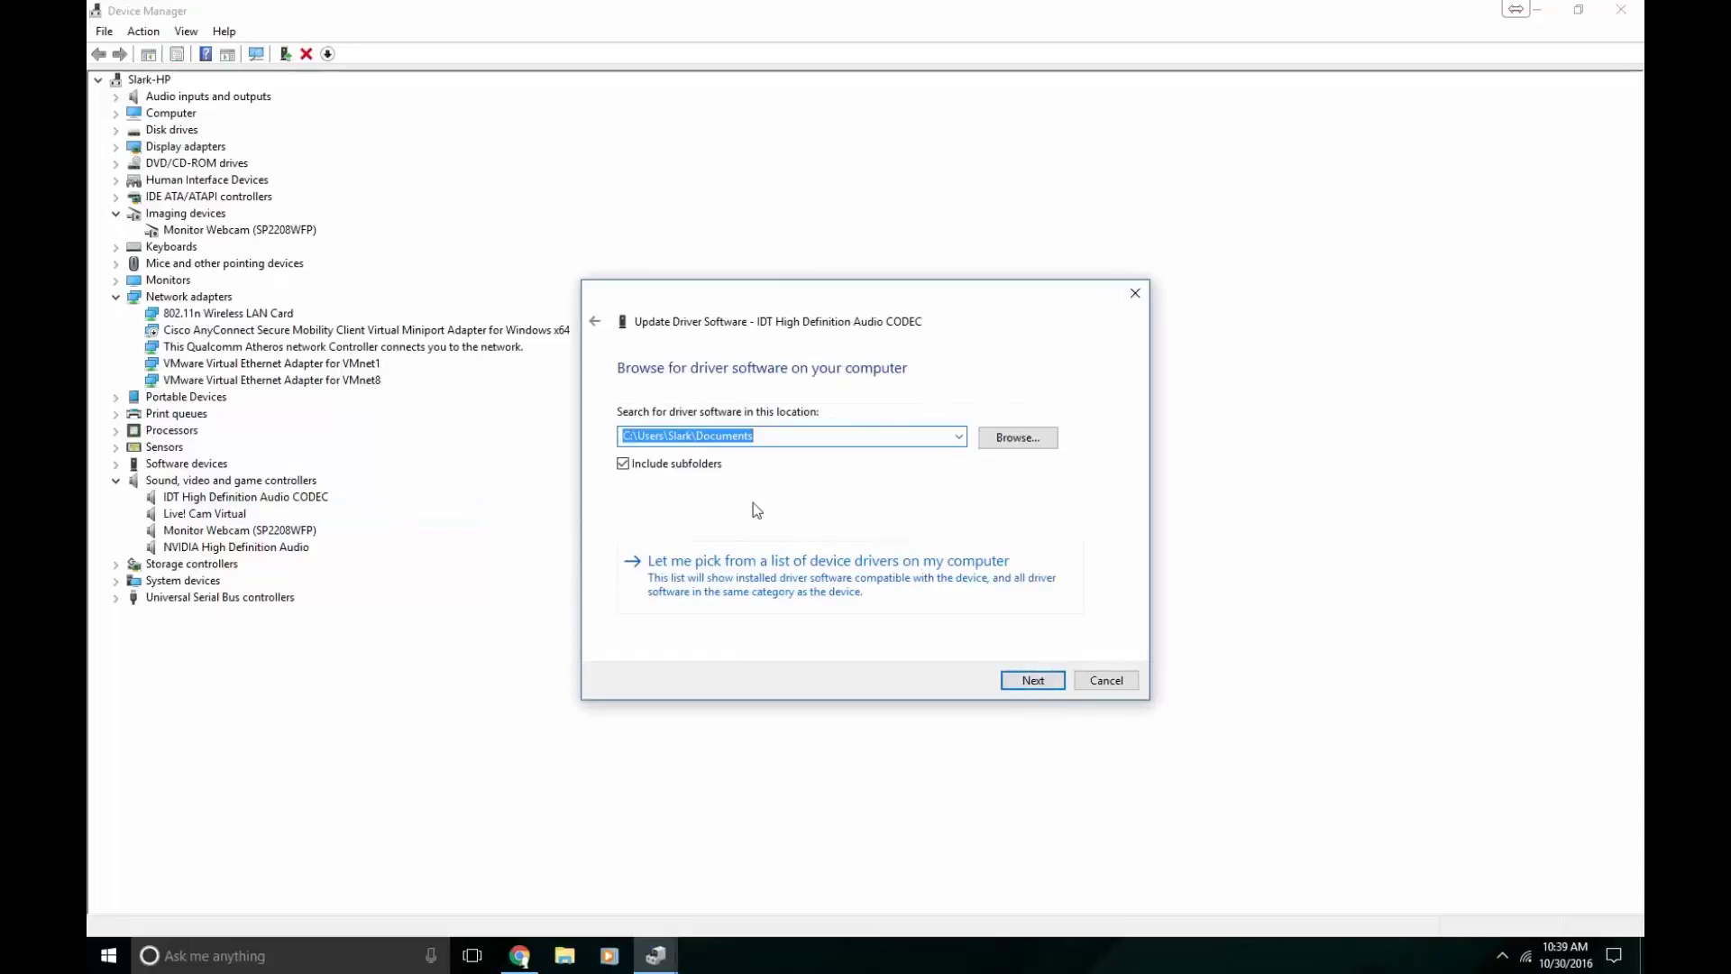
click(872, 582)
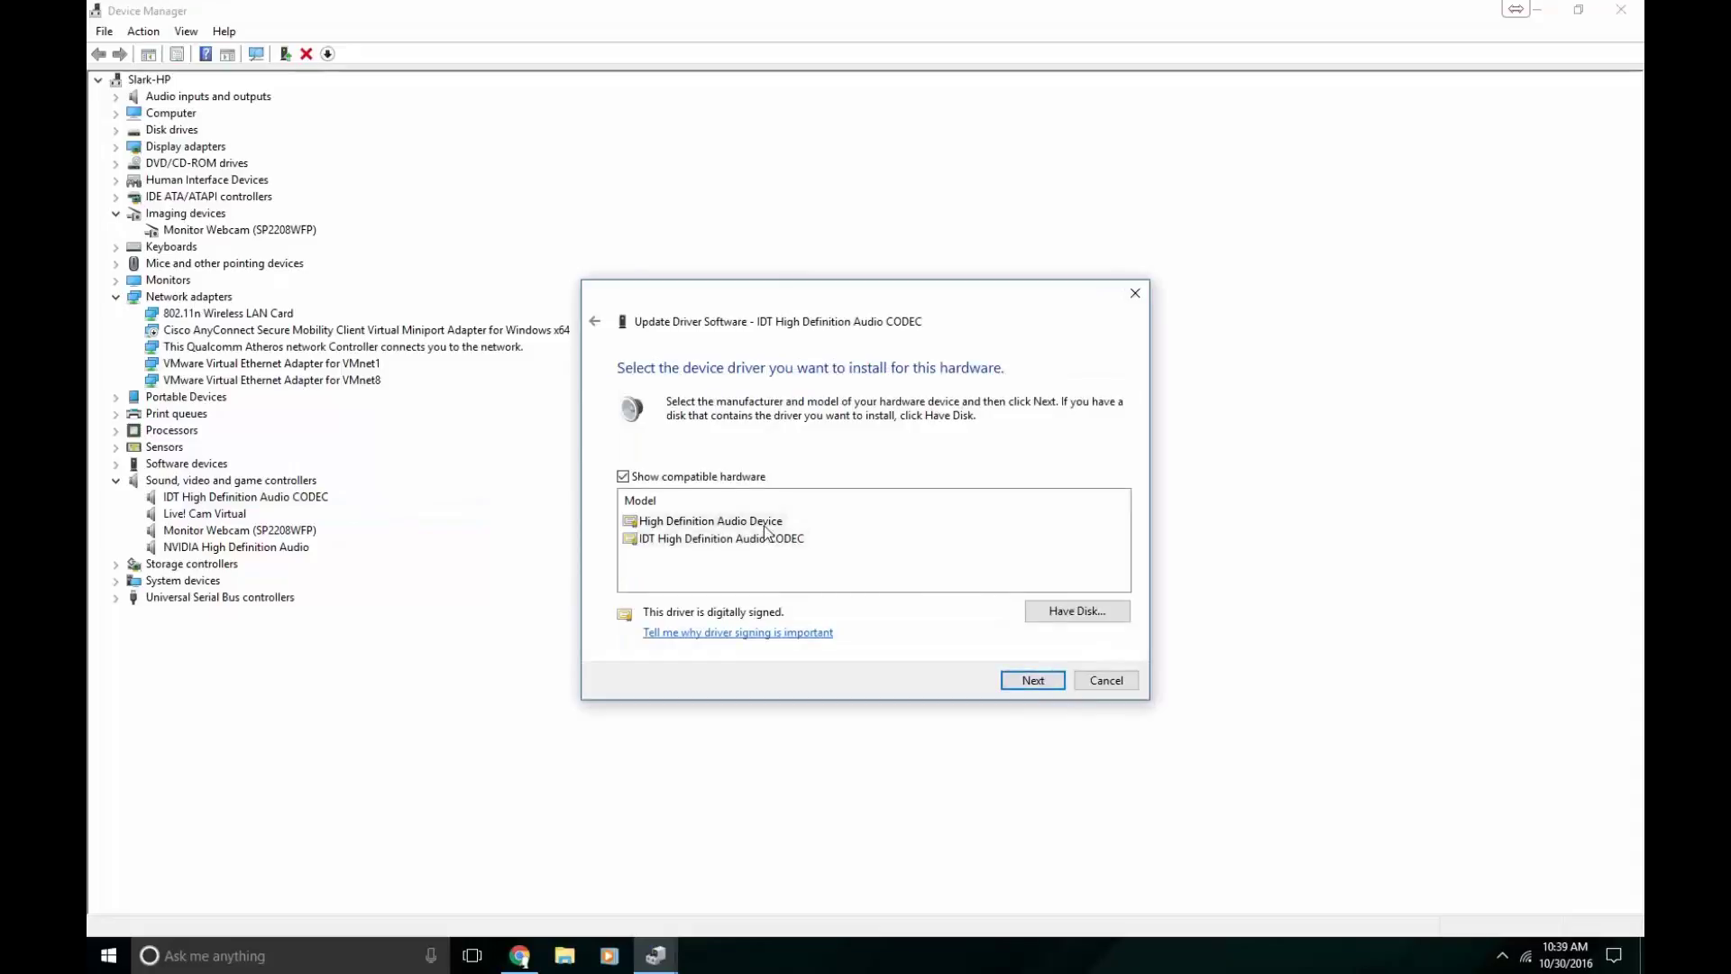
click(679, 522)
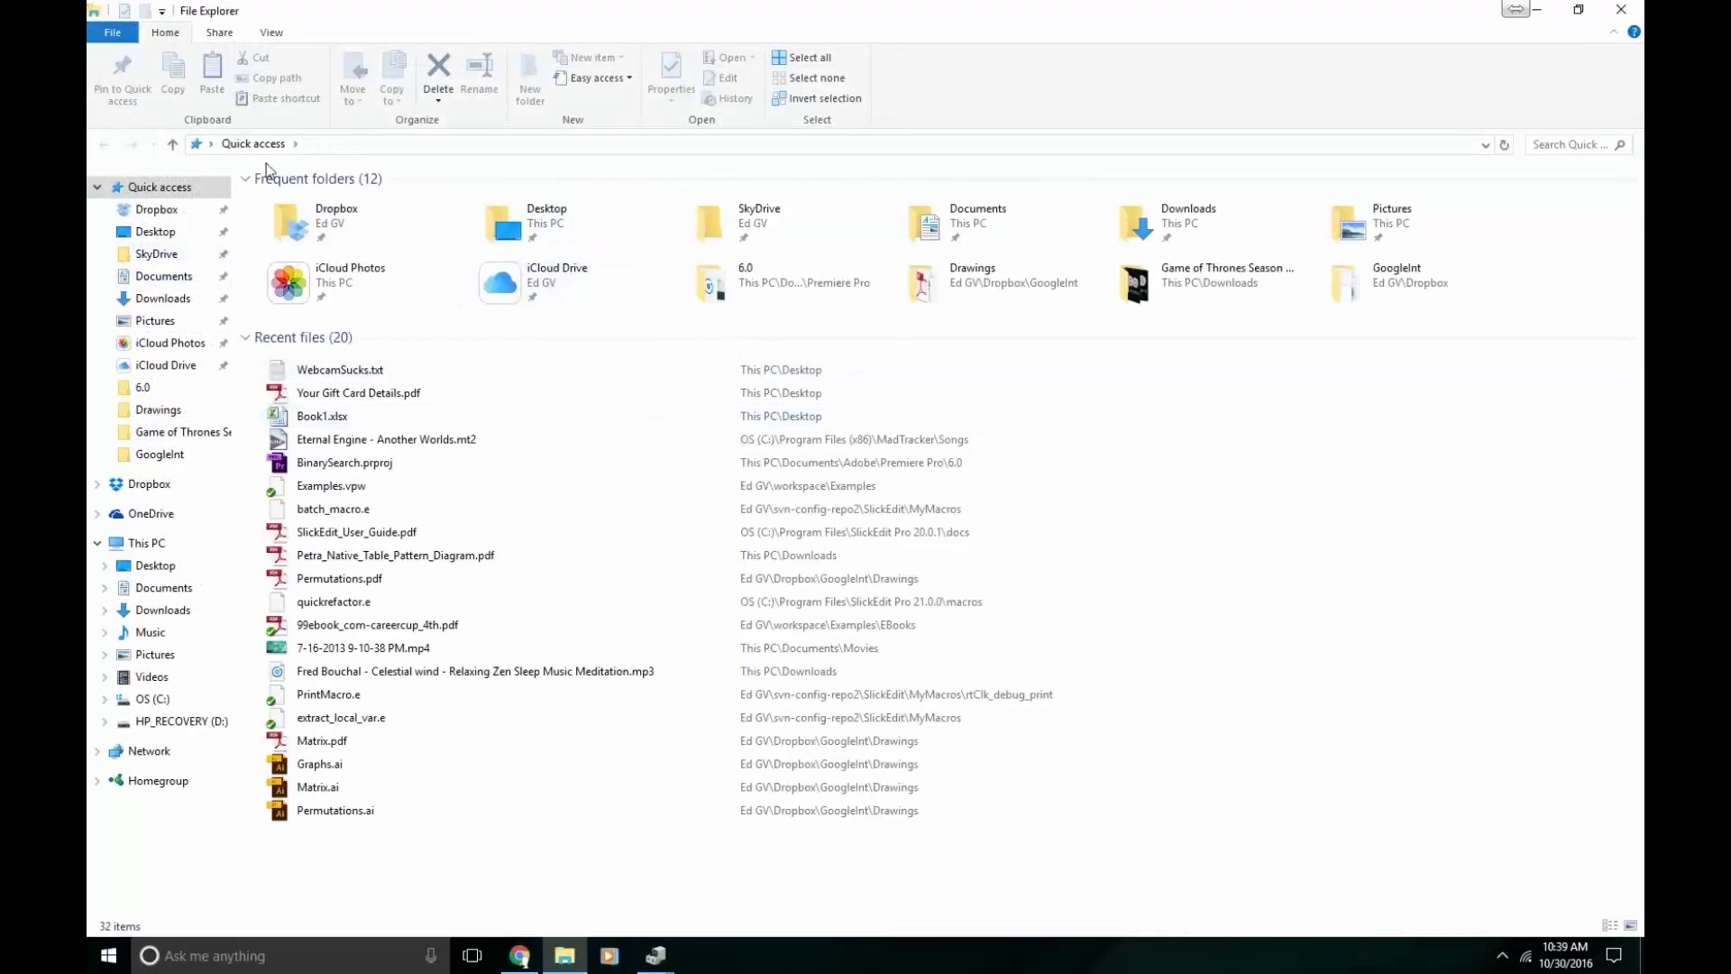
- Navigate from C:\ through dell\drivers\R164913\R164913 into the Webcam folder
click(331, 140)
text(C:)
key(Return)
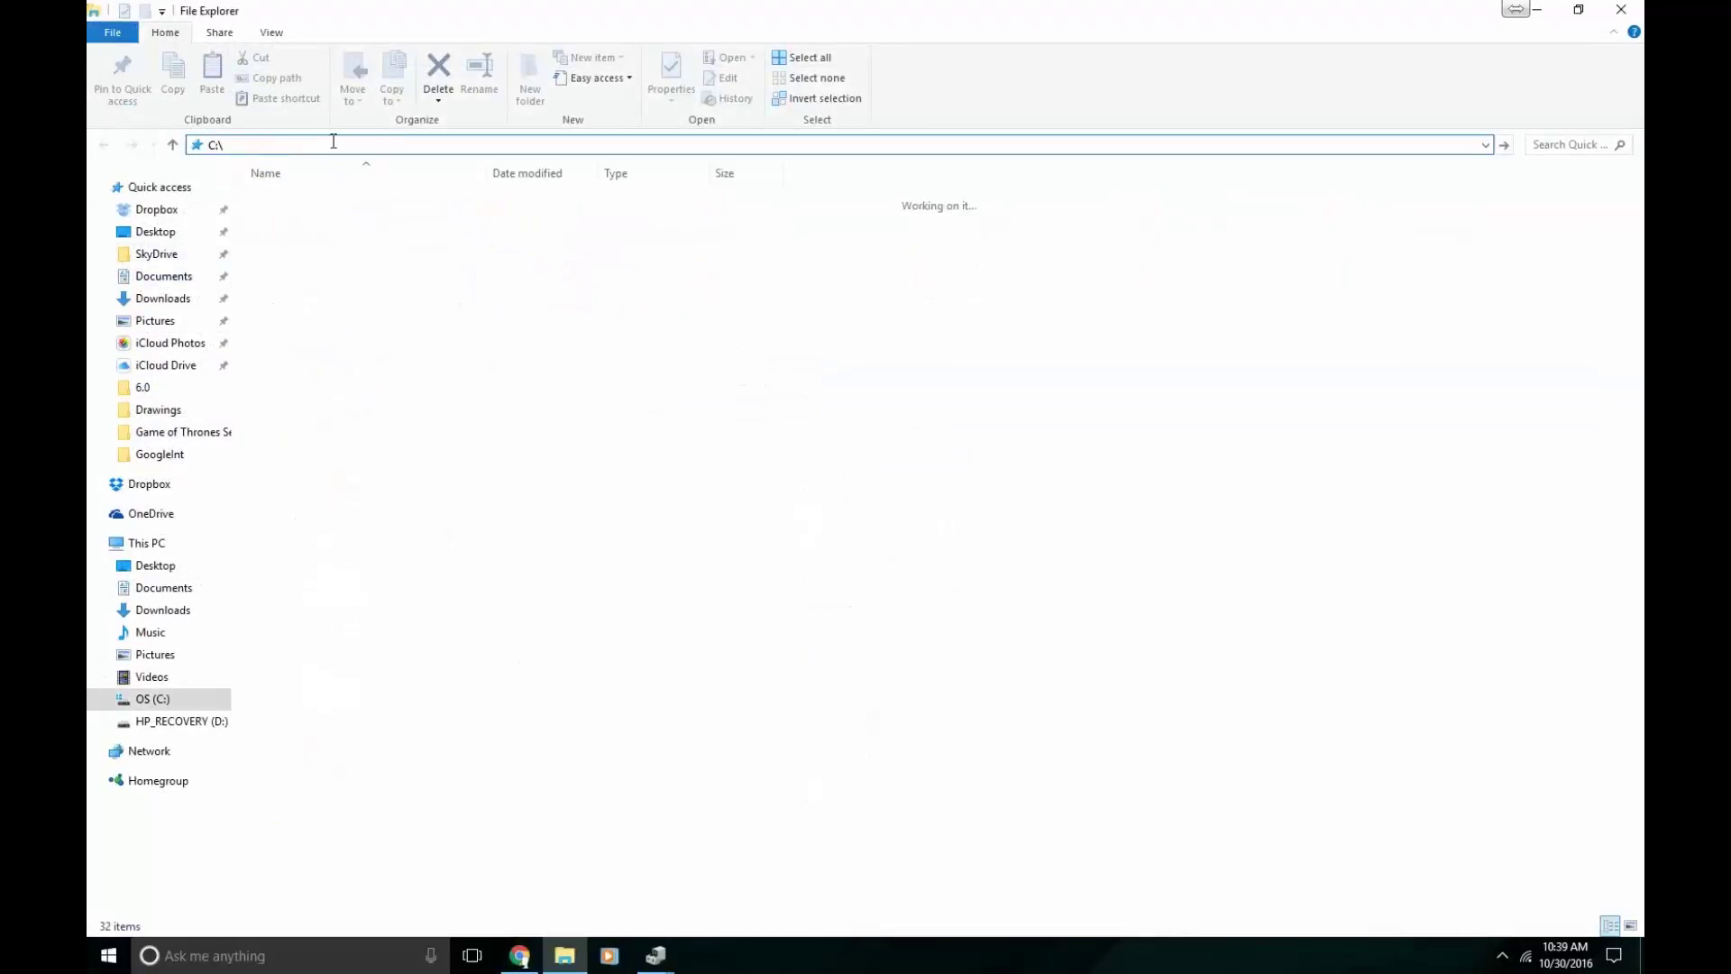
key(d)
key(Return)
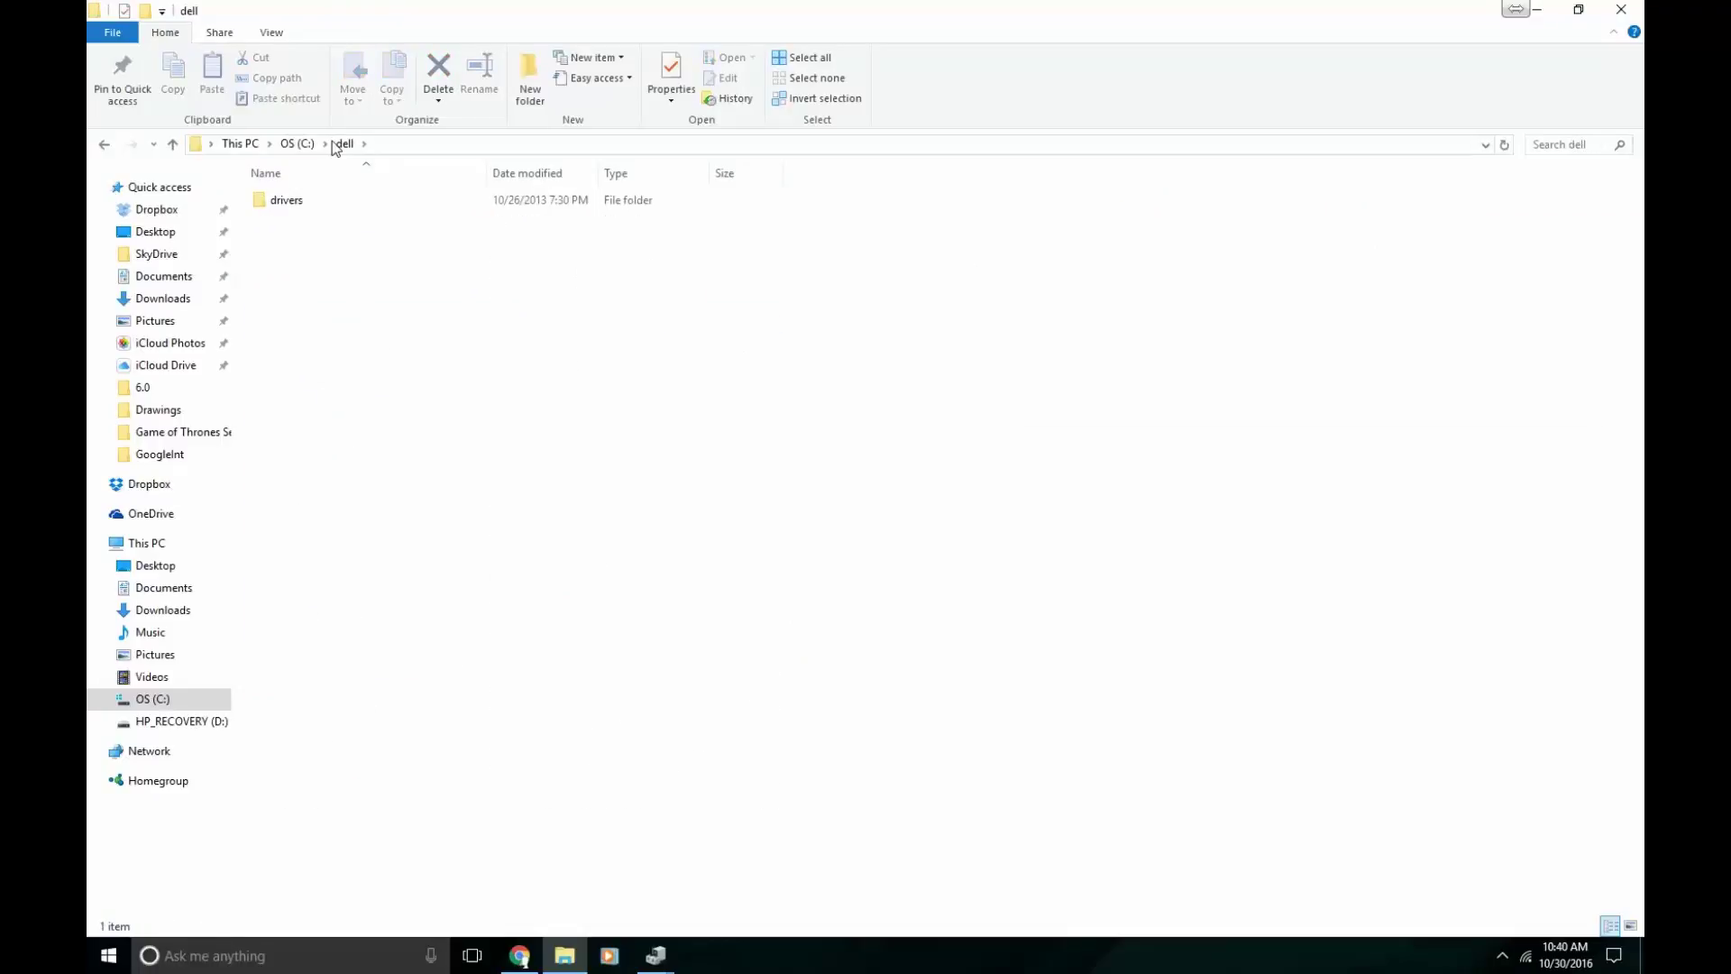
key(d)
key(Return)
key(r)
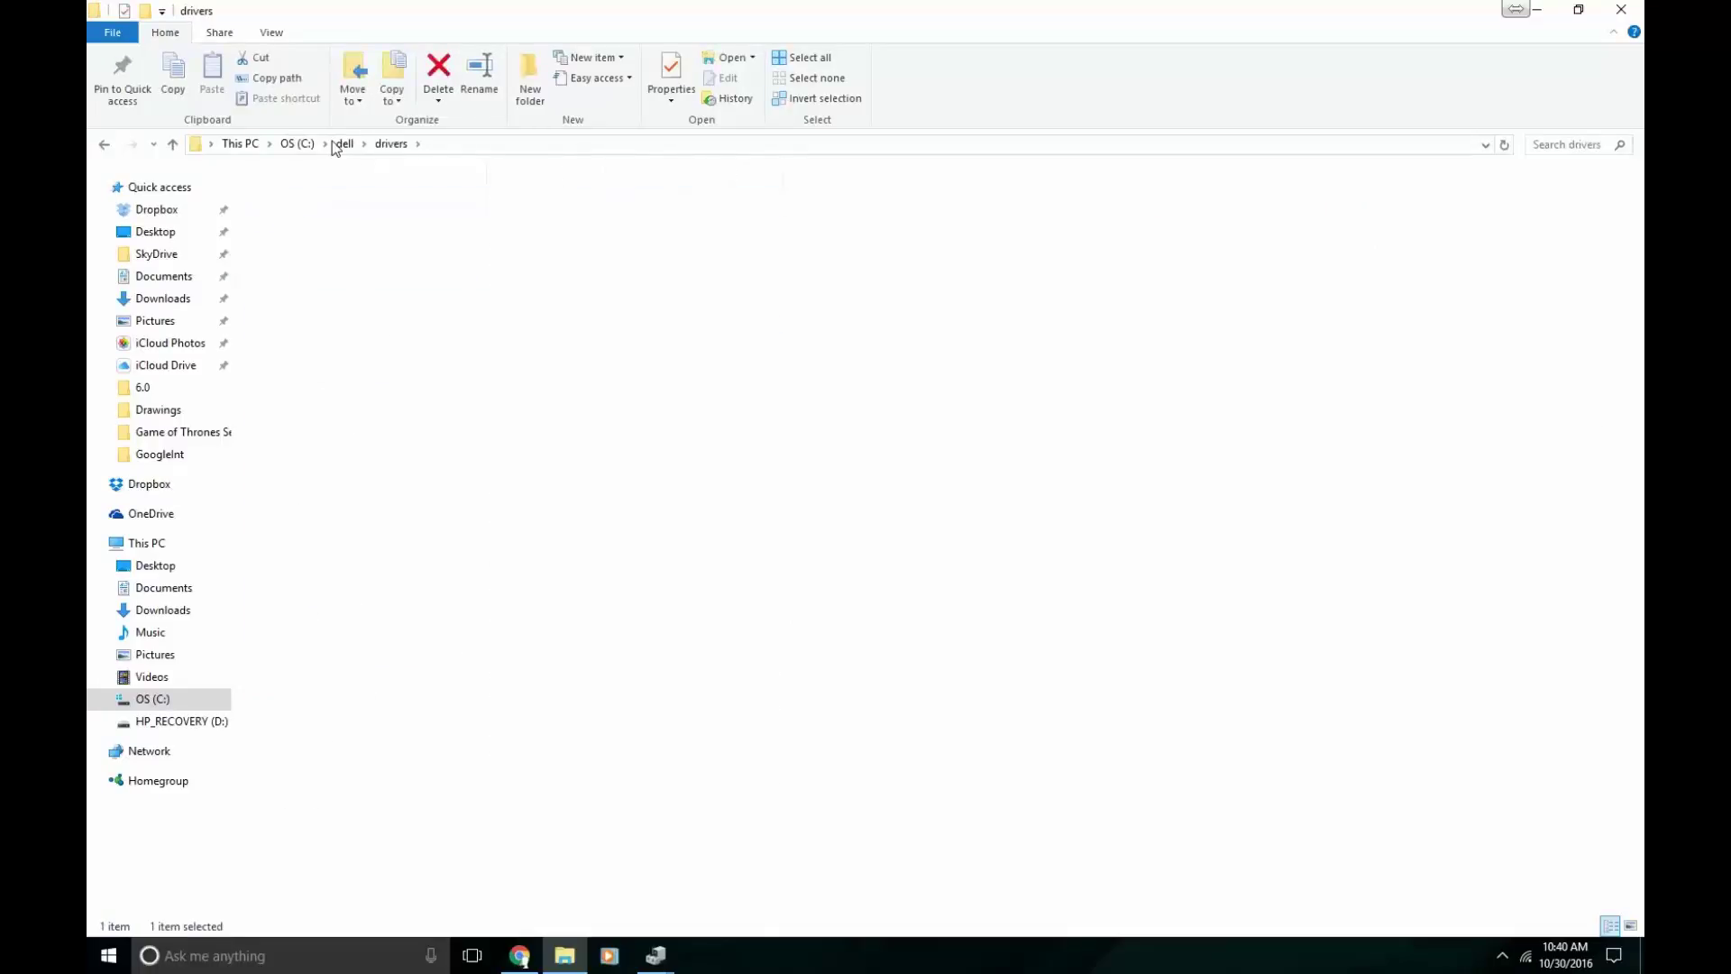
key(Return)
key(r)
key(Return)
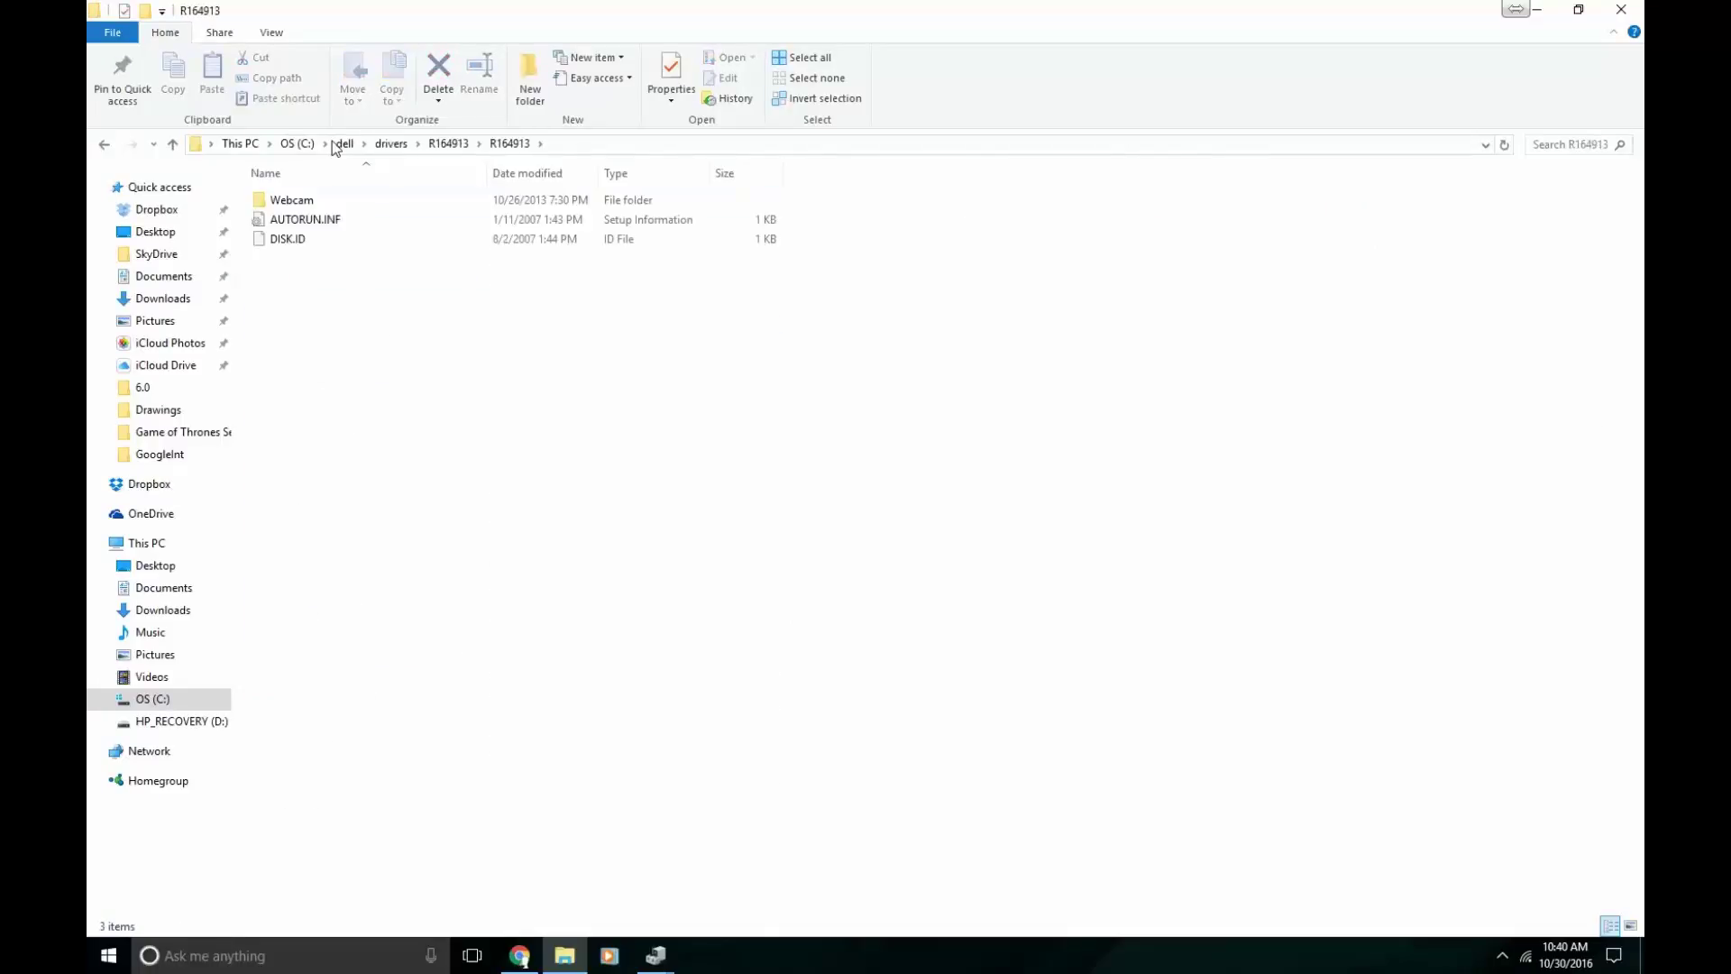
key(w)
key(Return)
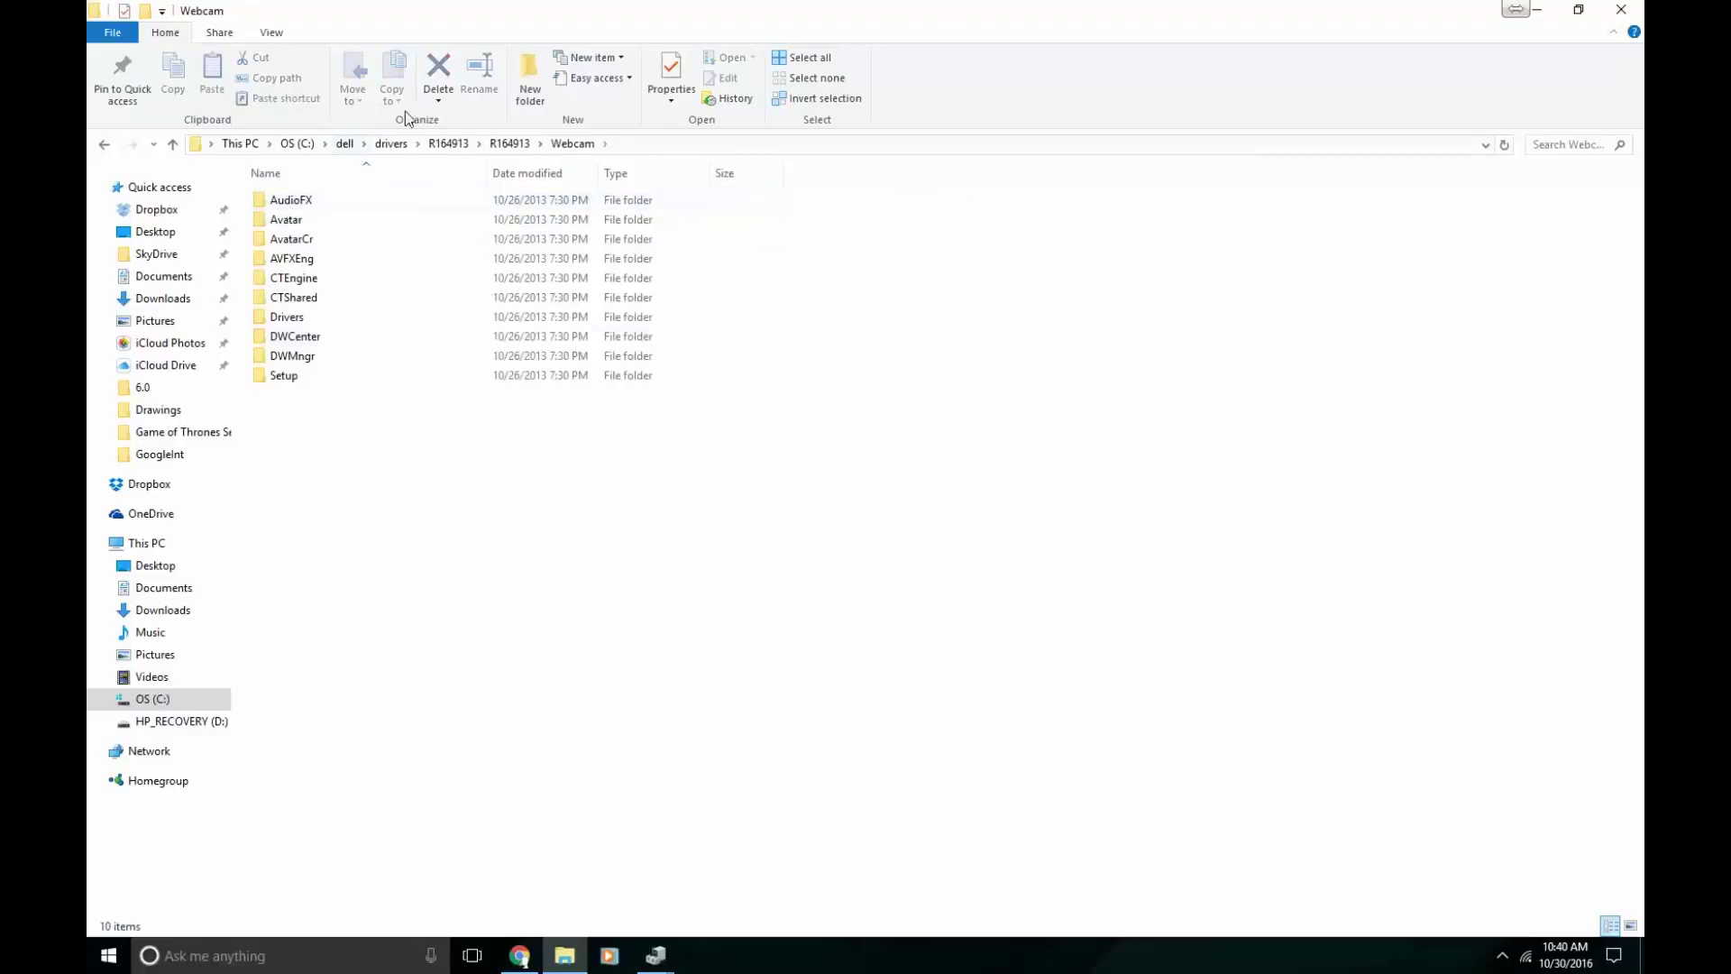
- Open the Setup folder, select setup.exe, and return Explorer to full screen
double_click(305, 380)
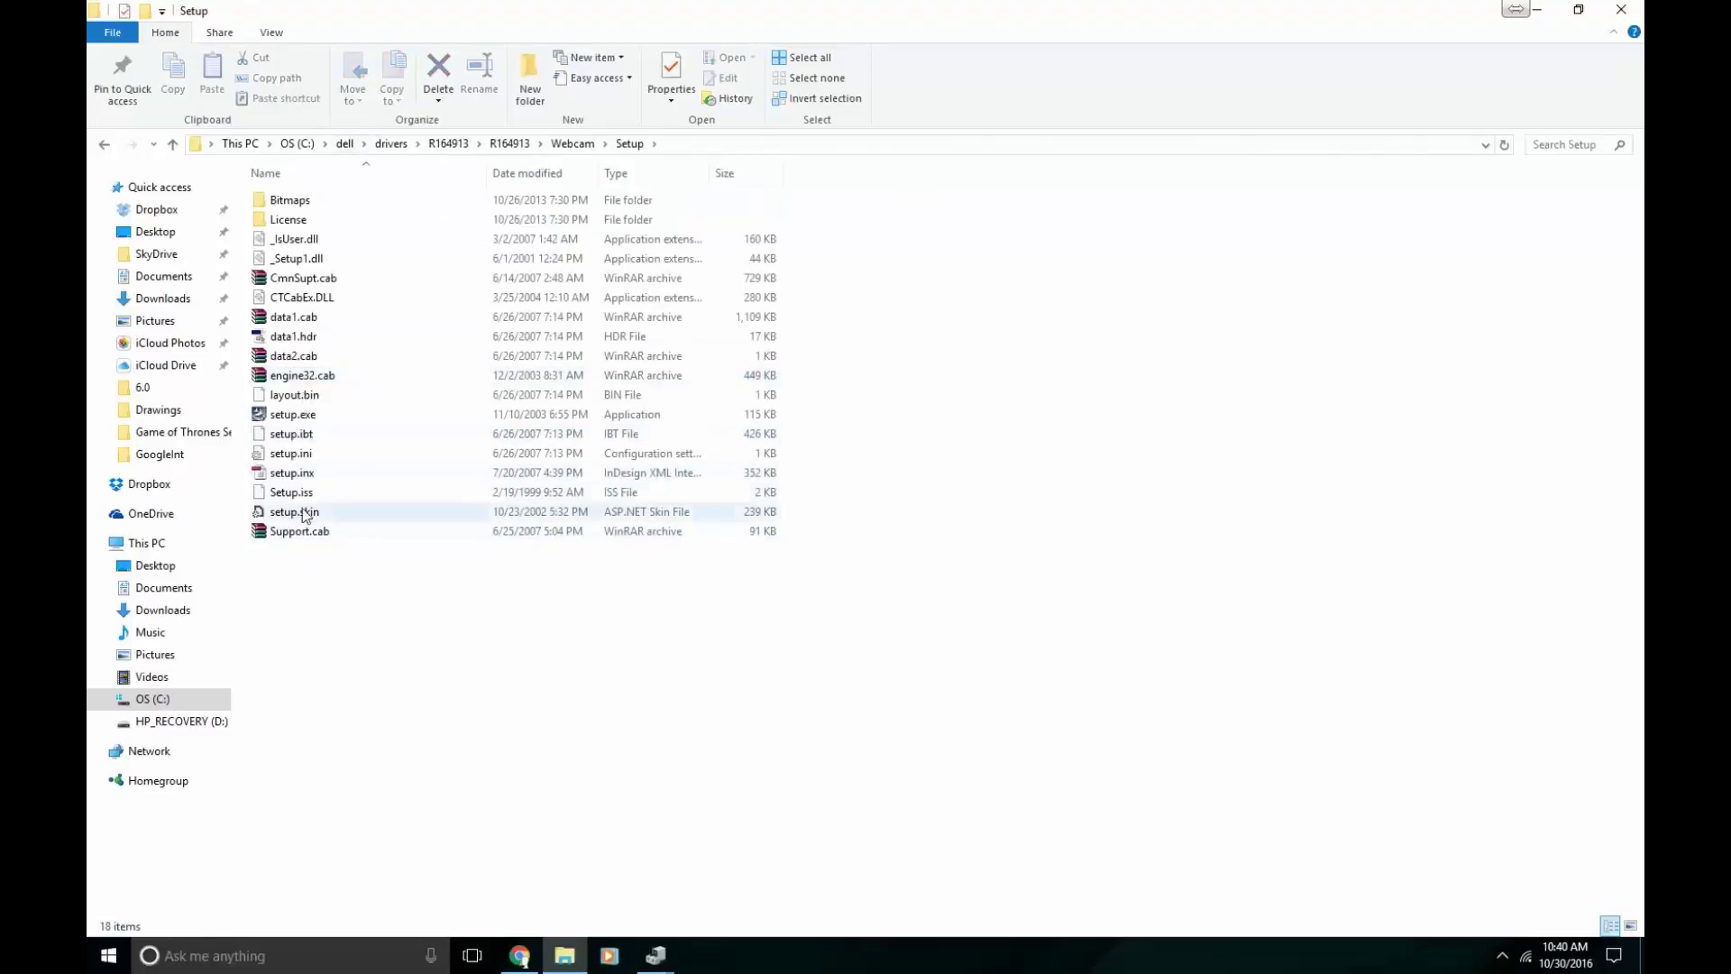
click(293, 416)
drag(560, 5, 808, 171)
double_click(912, 174)
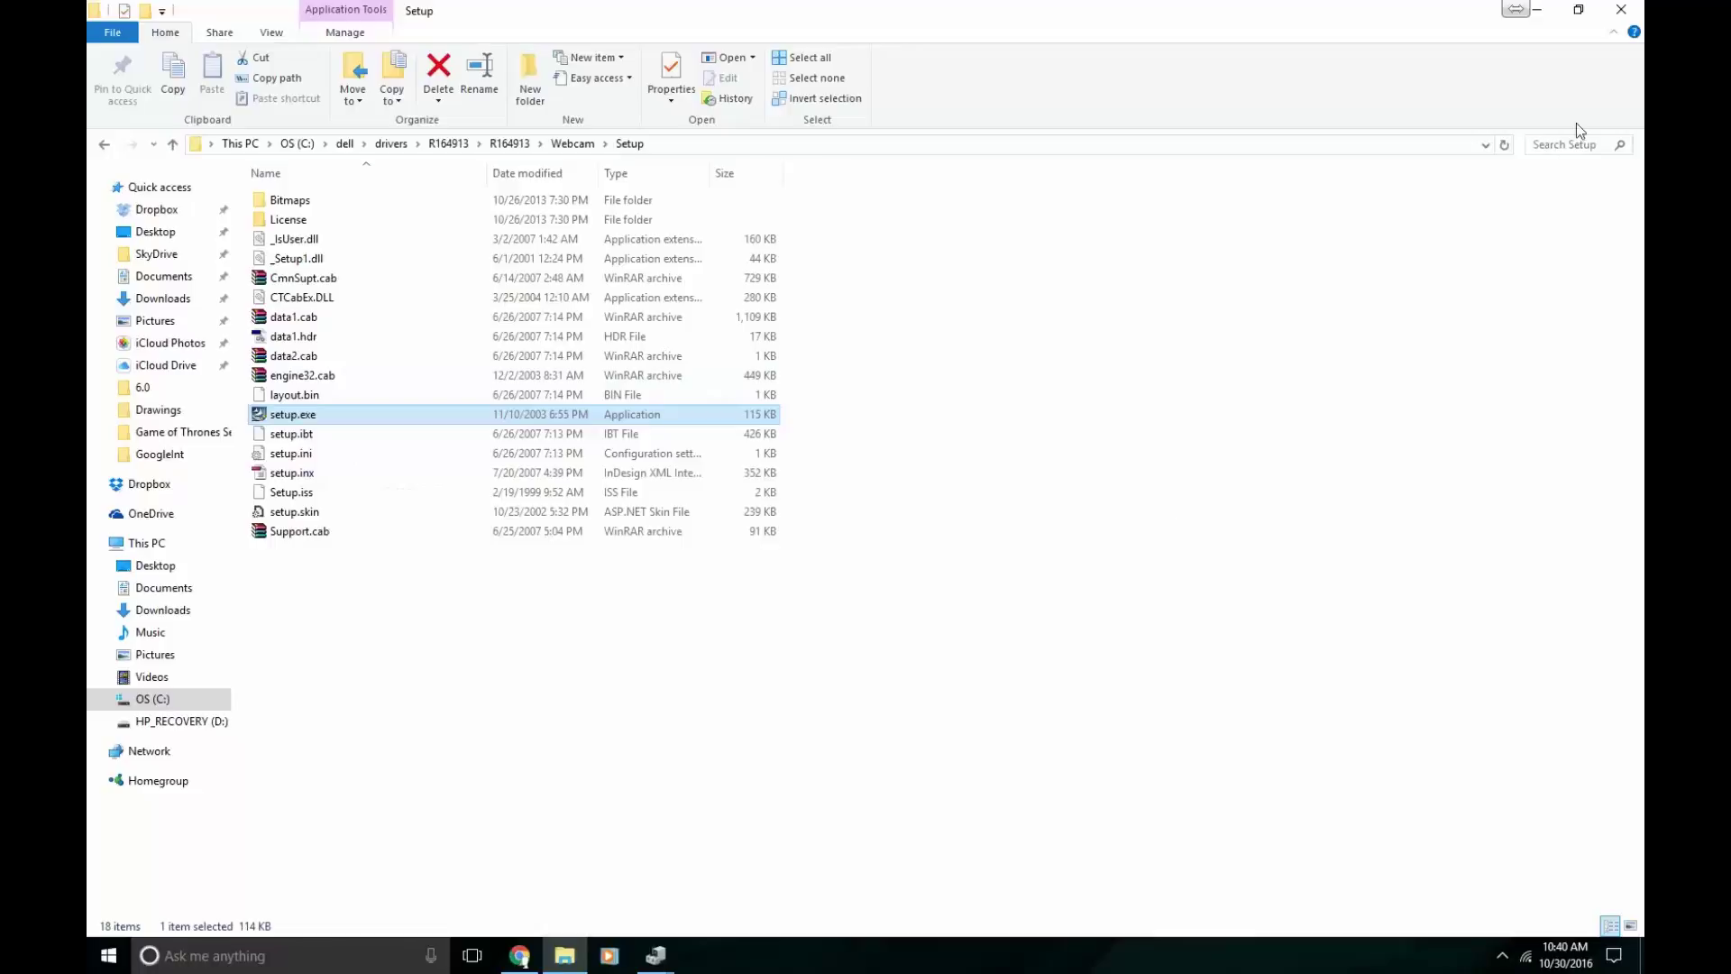
- Return to Device Manager and cancel the IDT codec's Update Driver Software wizard
click(1537, 9)
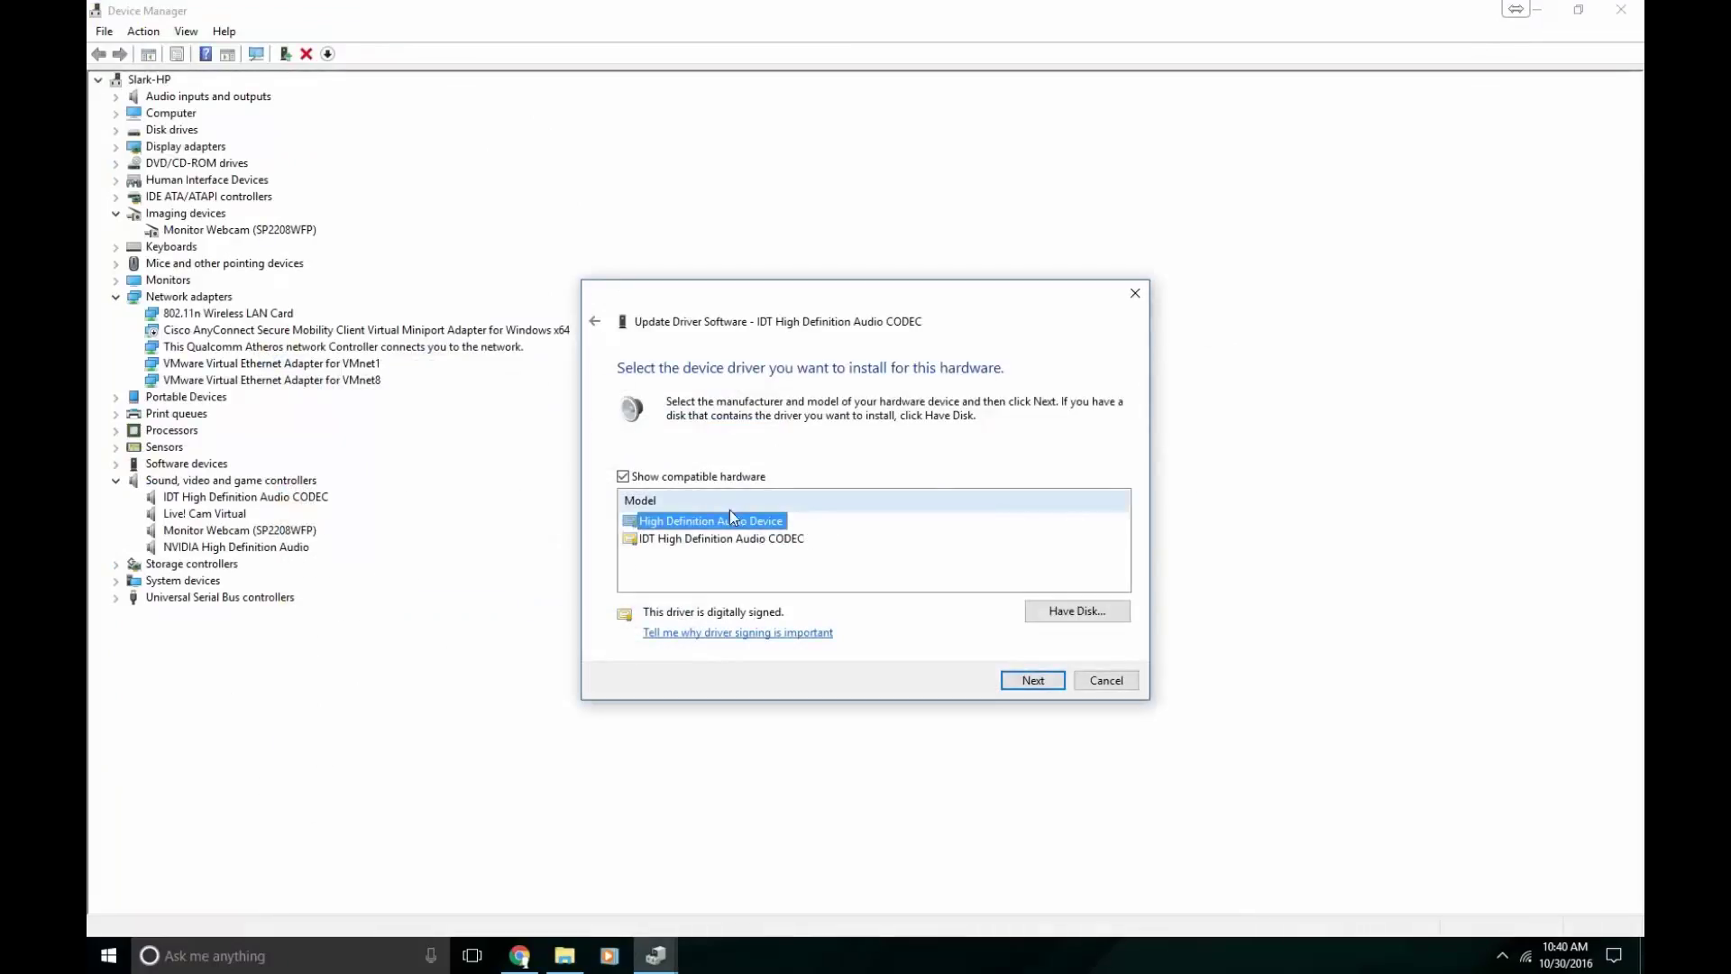
click(1121, 682)
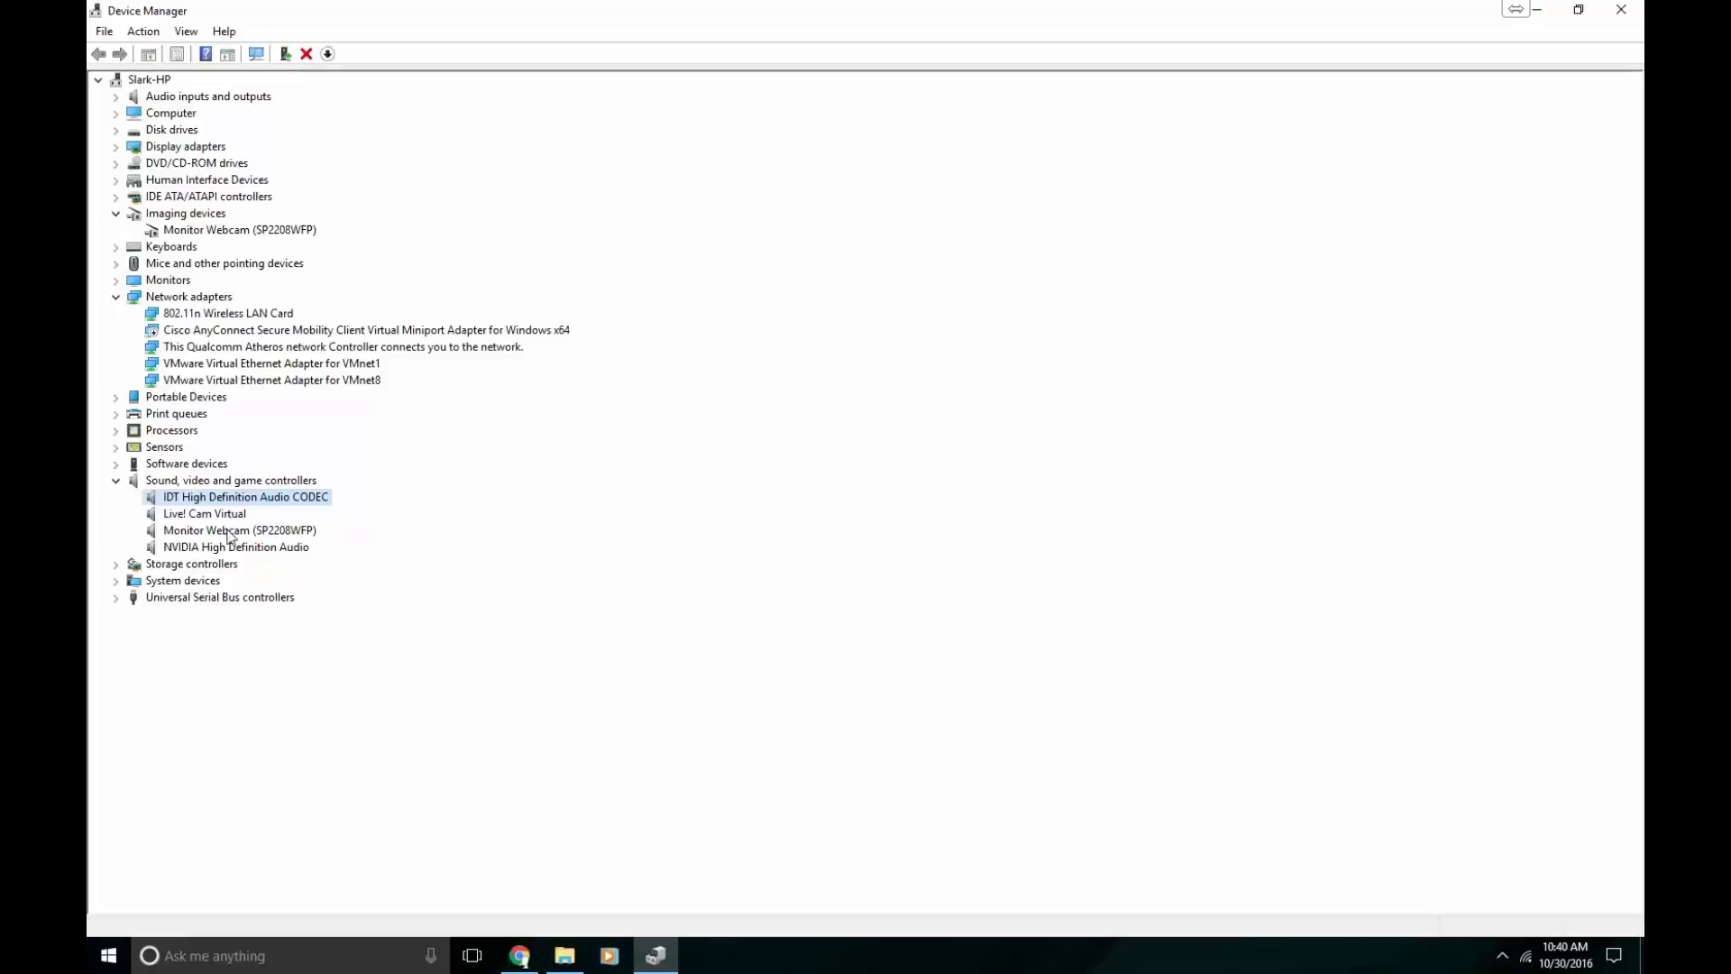
right_click(240, 534)
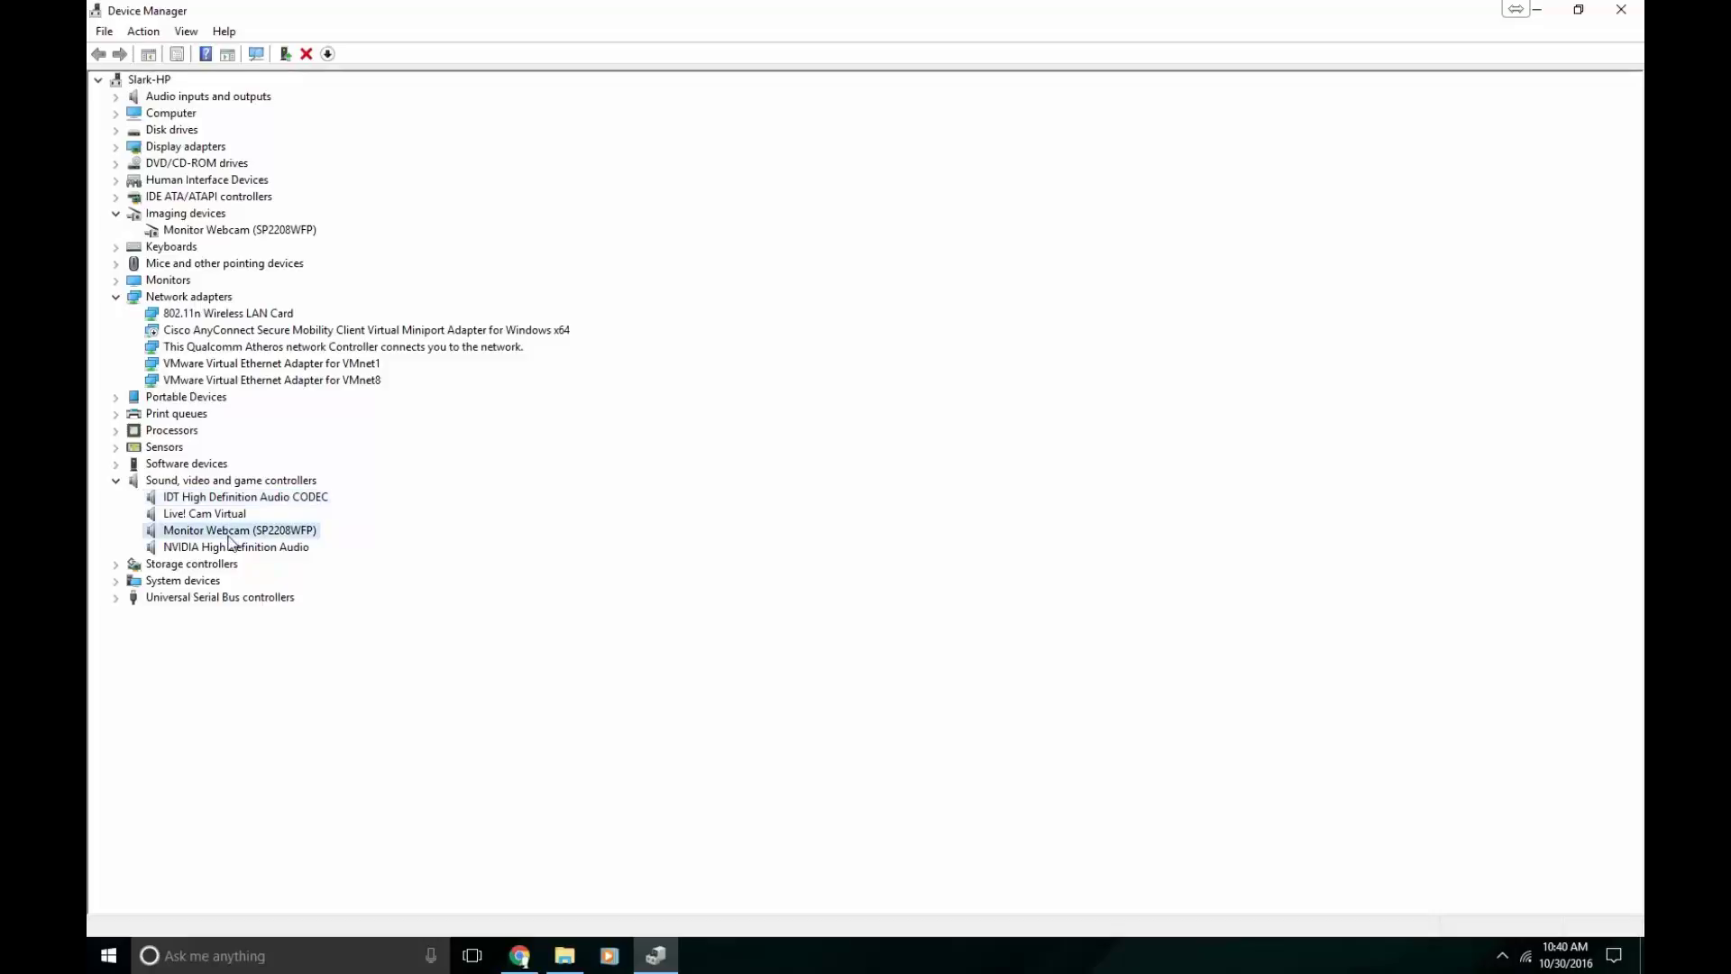
click(209, 503)
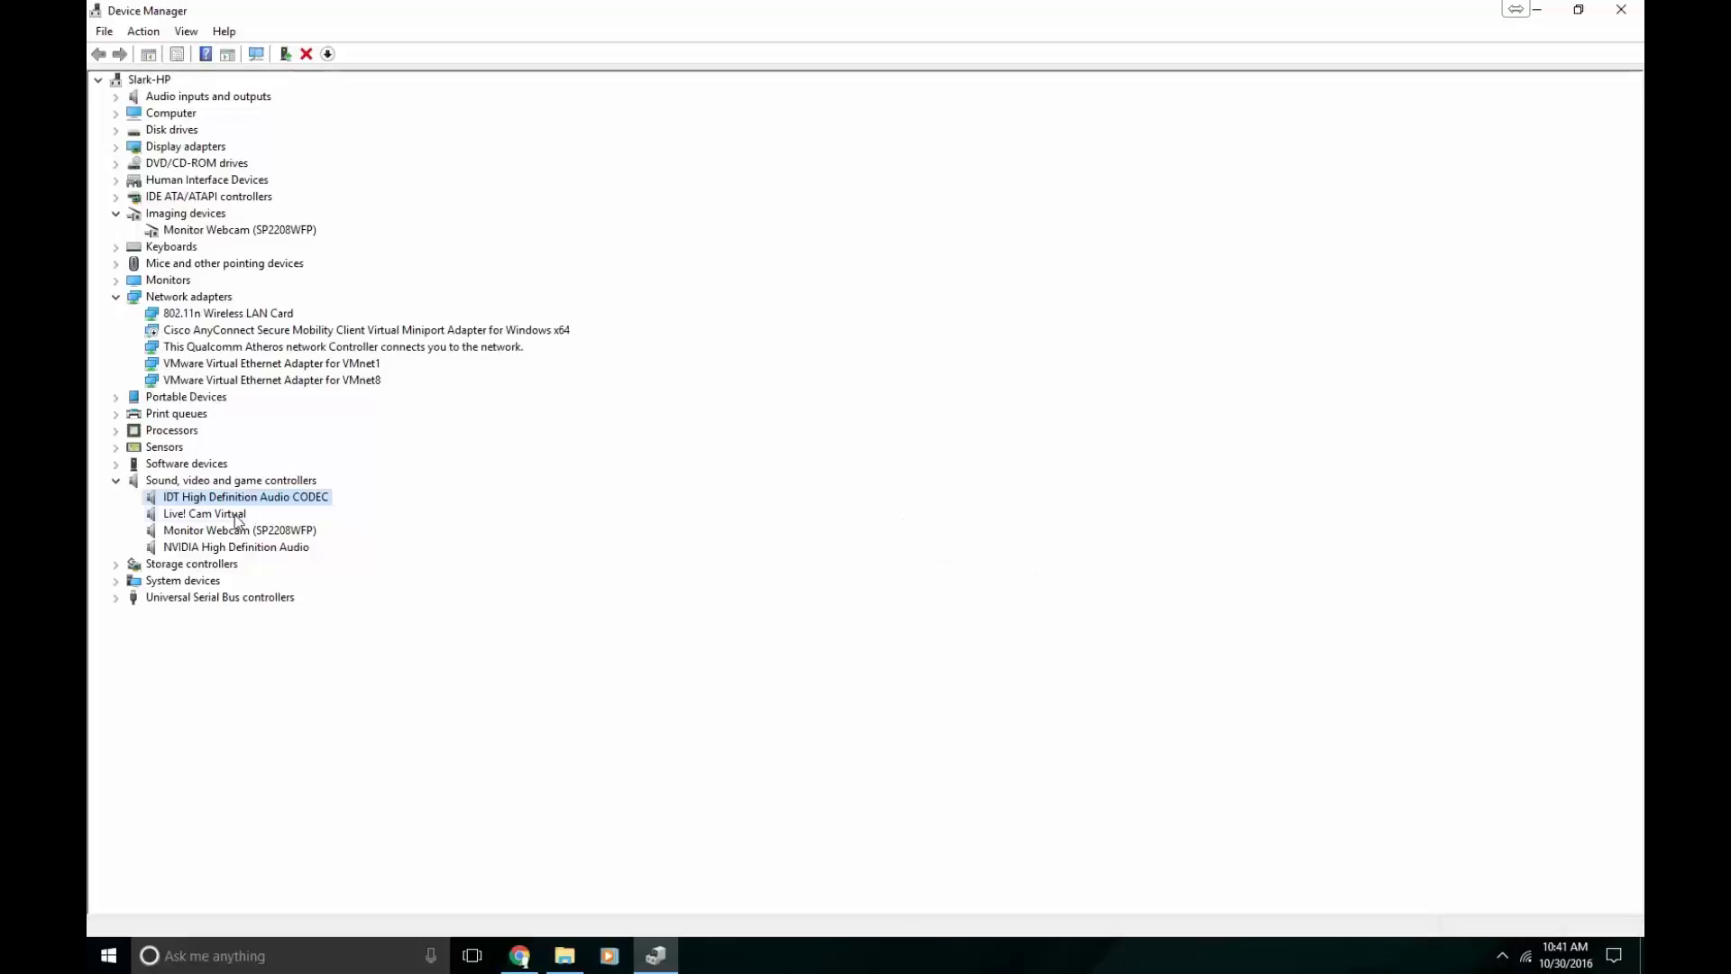
key(Down)
key(Down)
key(Down)
key(Up)
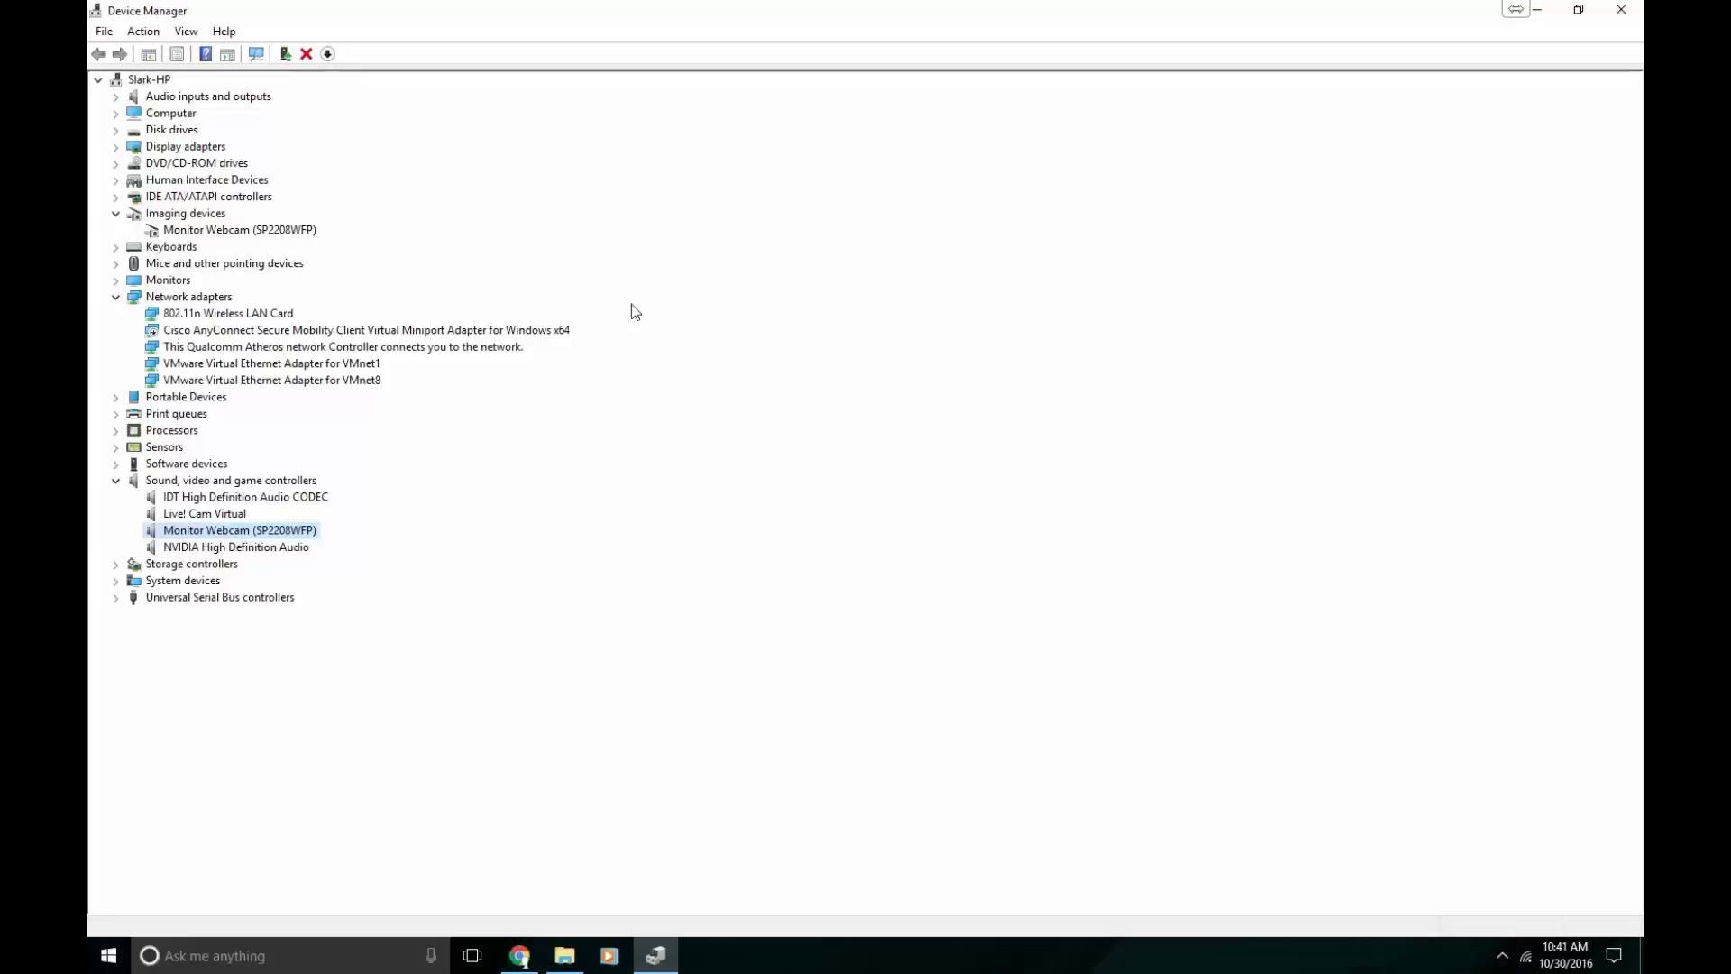
click(258, 231)
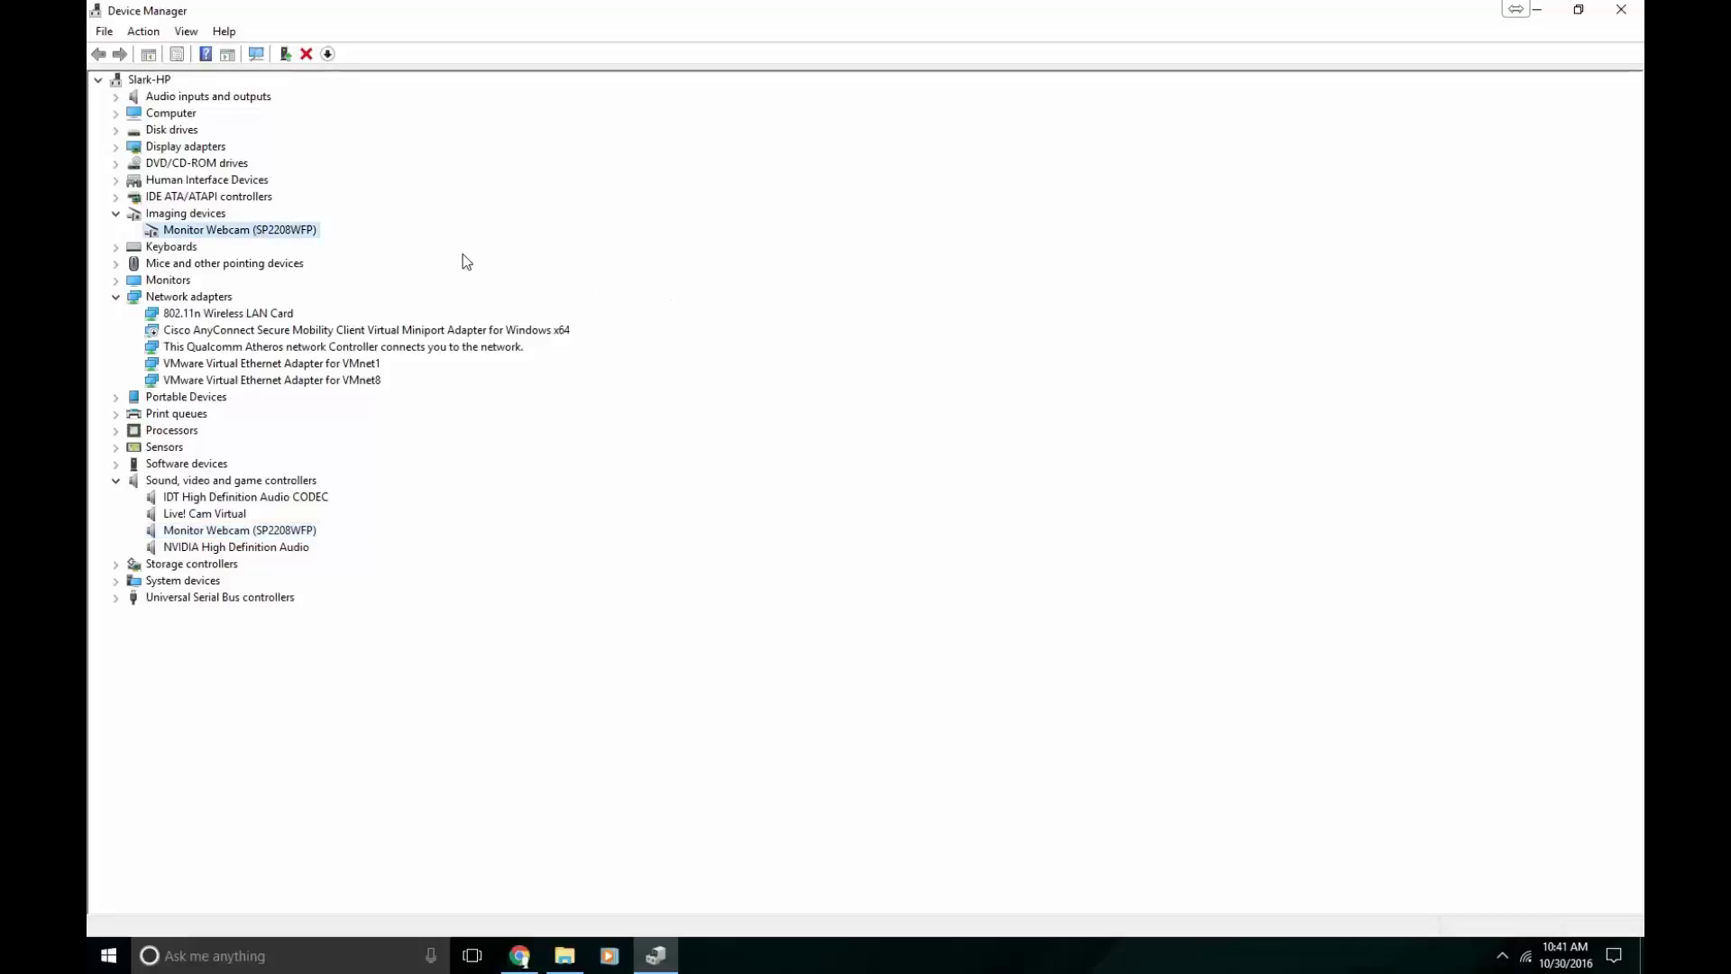